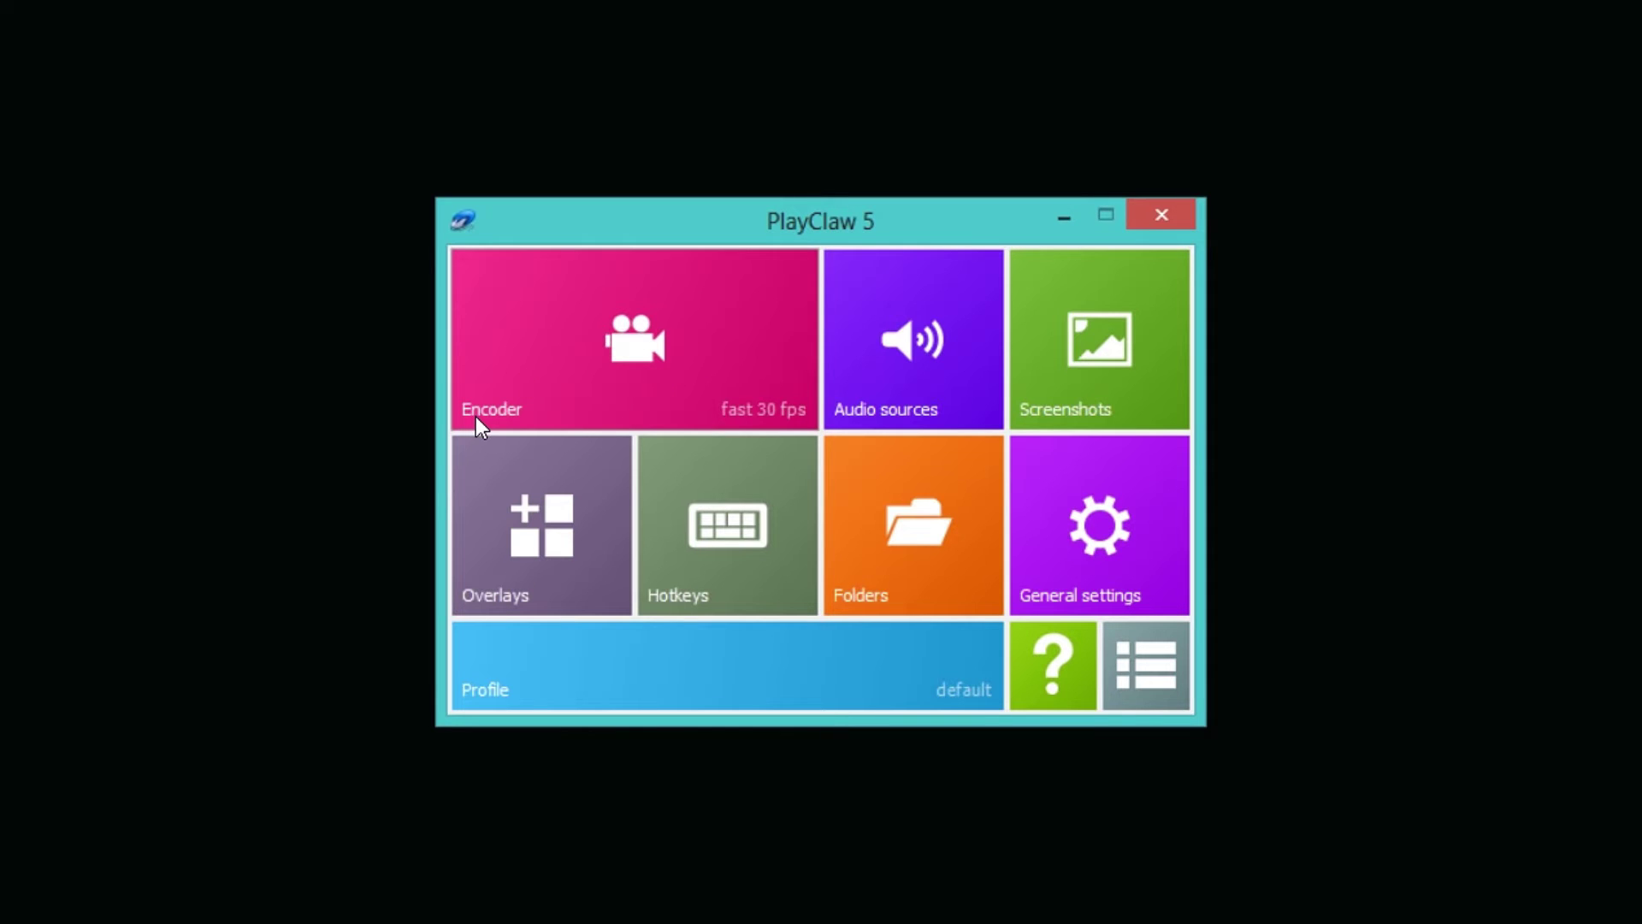
# Open the Encoder settings and switch video compression from Fast to MJPEG
pyautogui.click(664, 334)
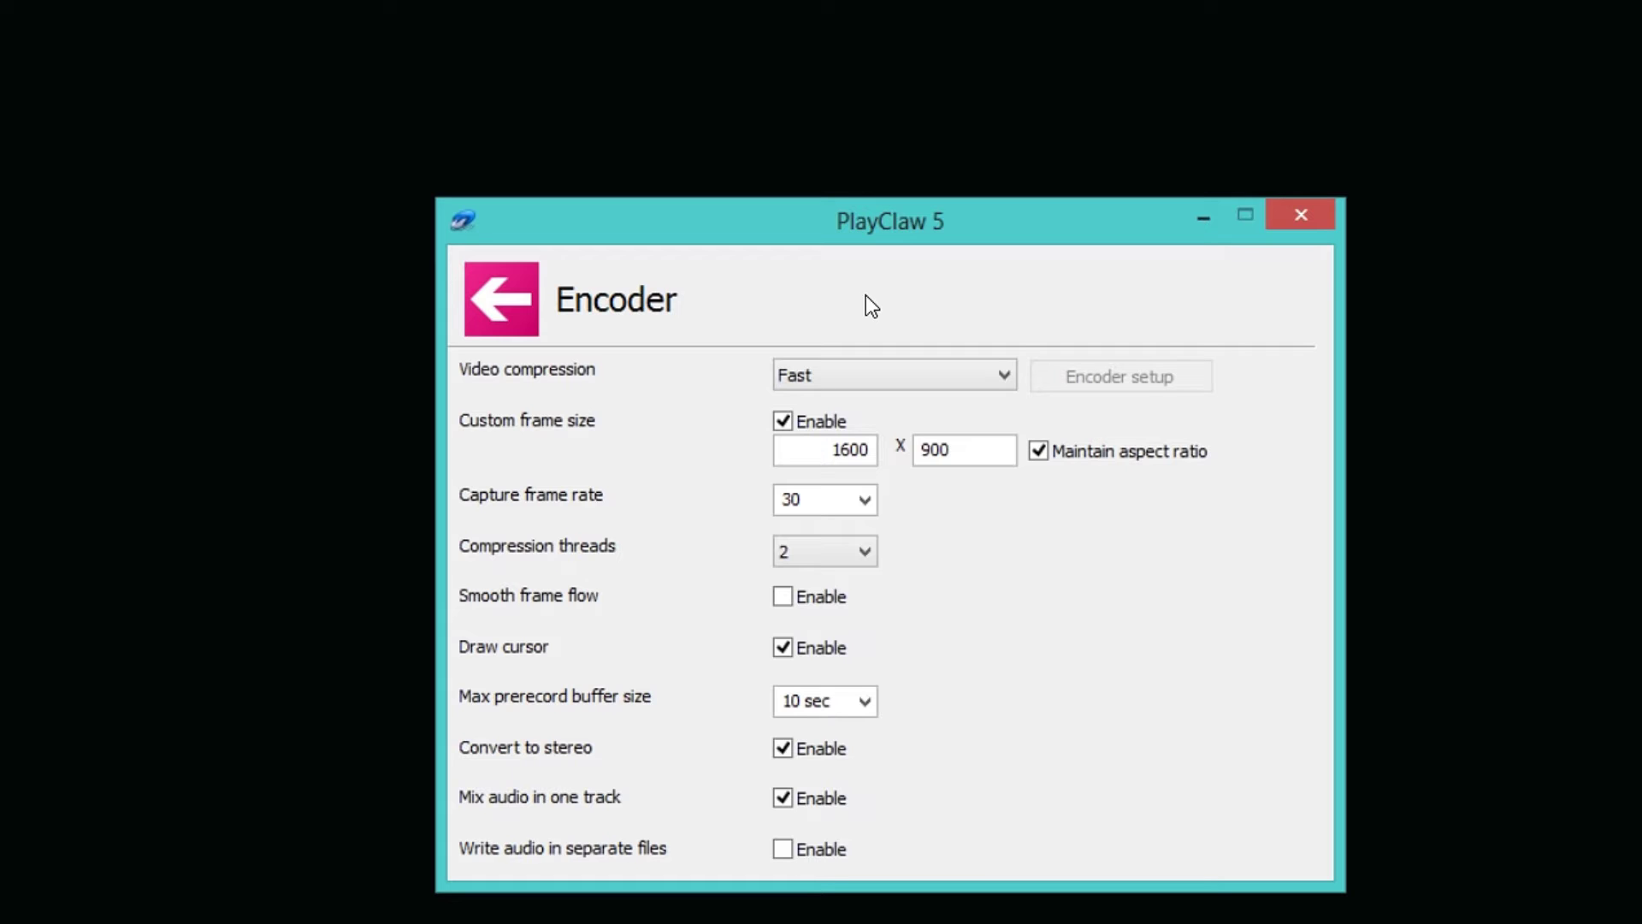
pyautogui.click(907, 377)
pyautogui.click(869, 425)
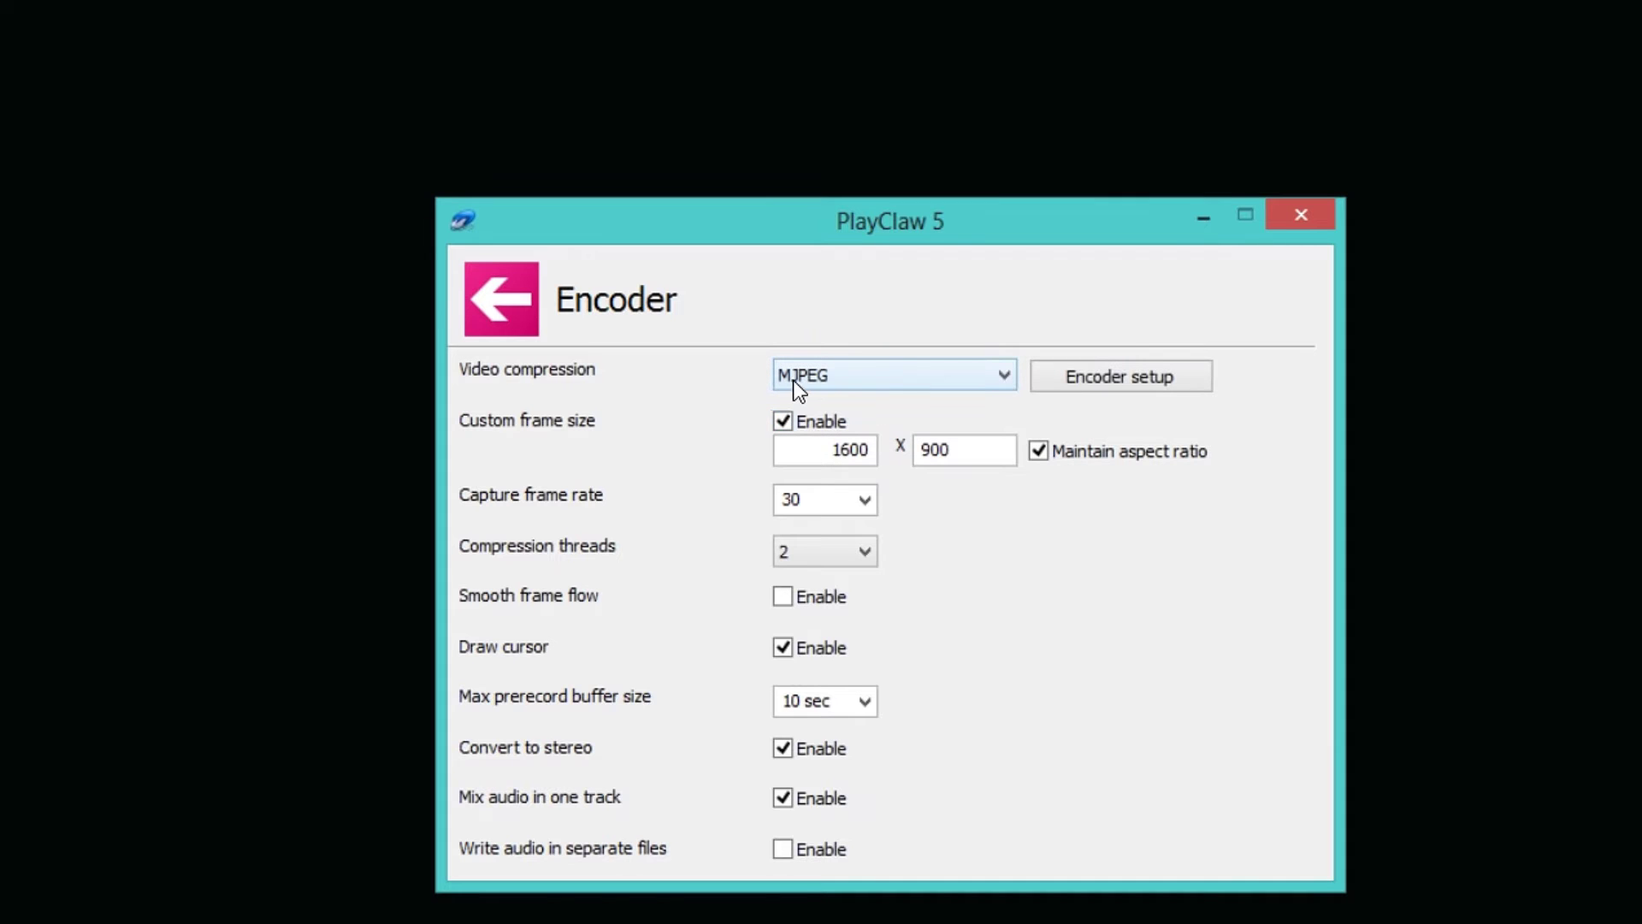
pyautogui.click(852, 384)
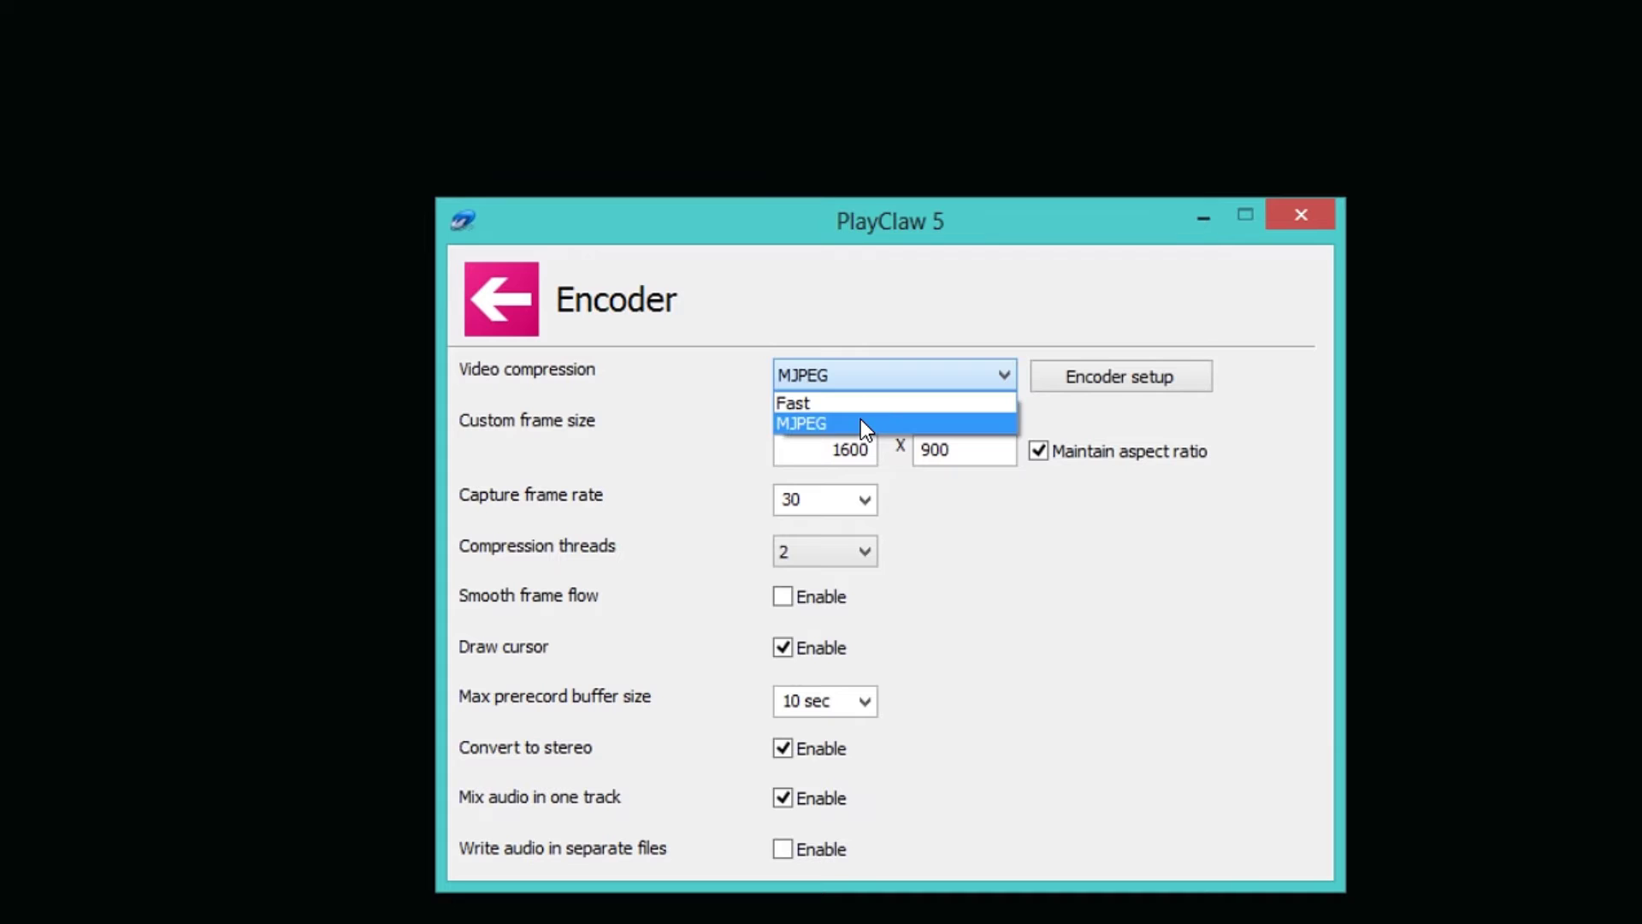
pyautogui.click(862, 423)
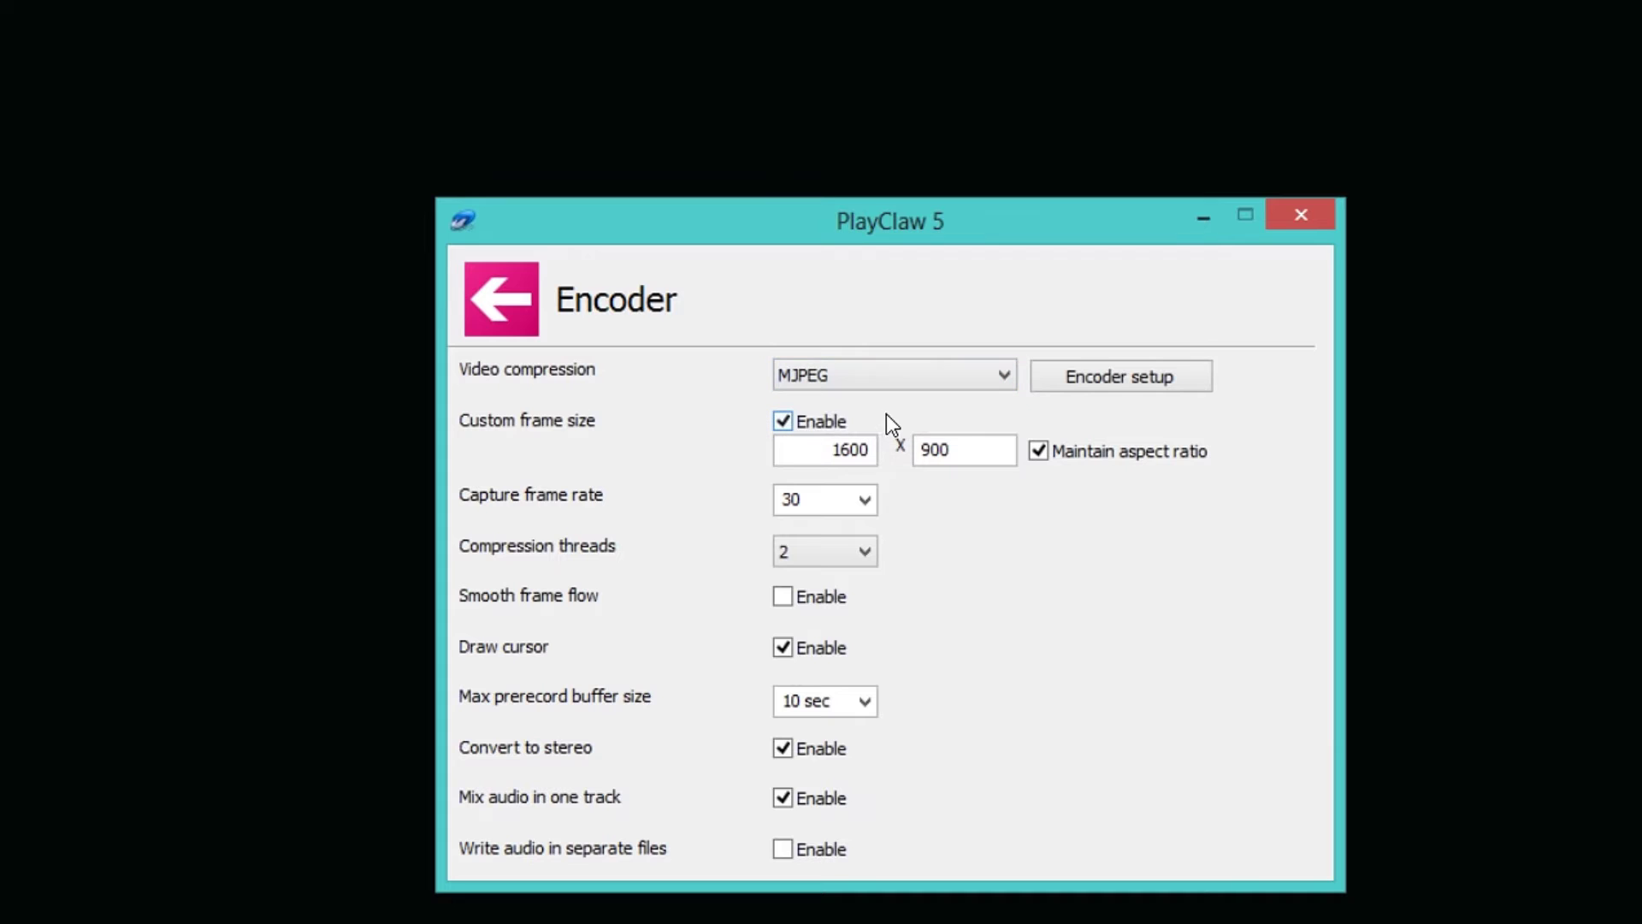
pyautogui.click(1124, 379)
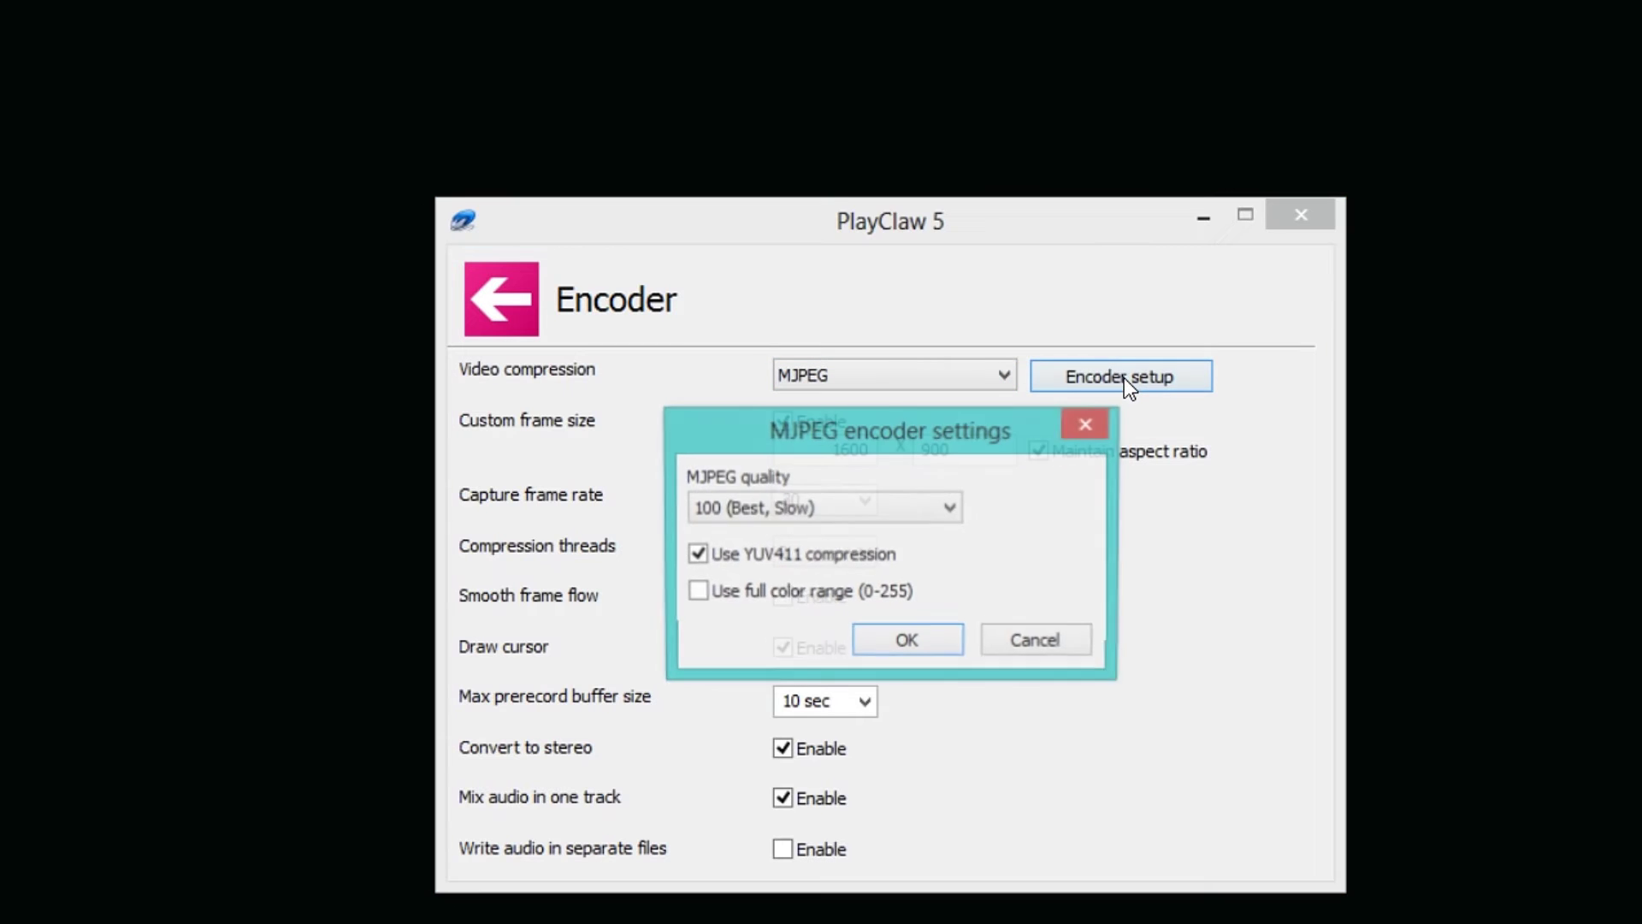
pyautogui.click(894, 505)
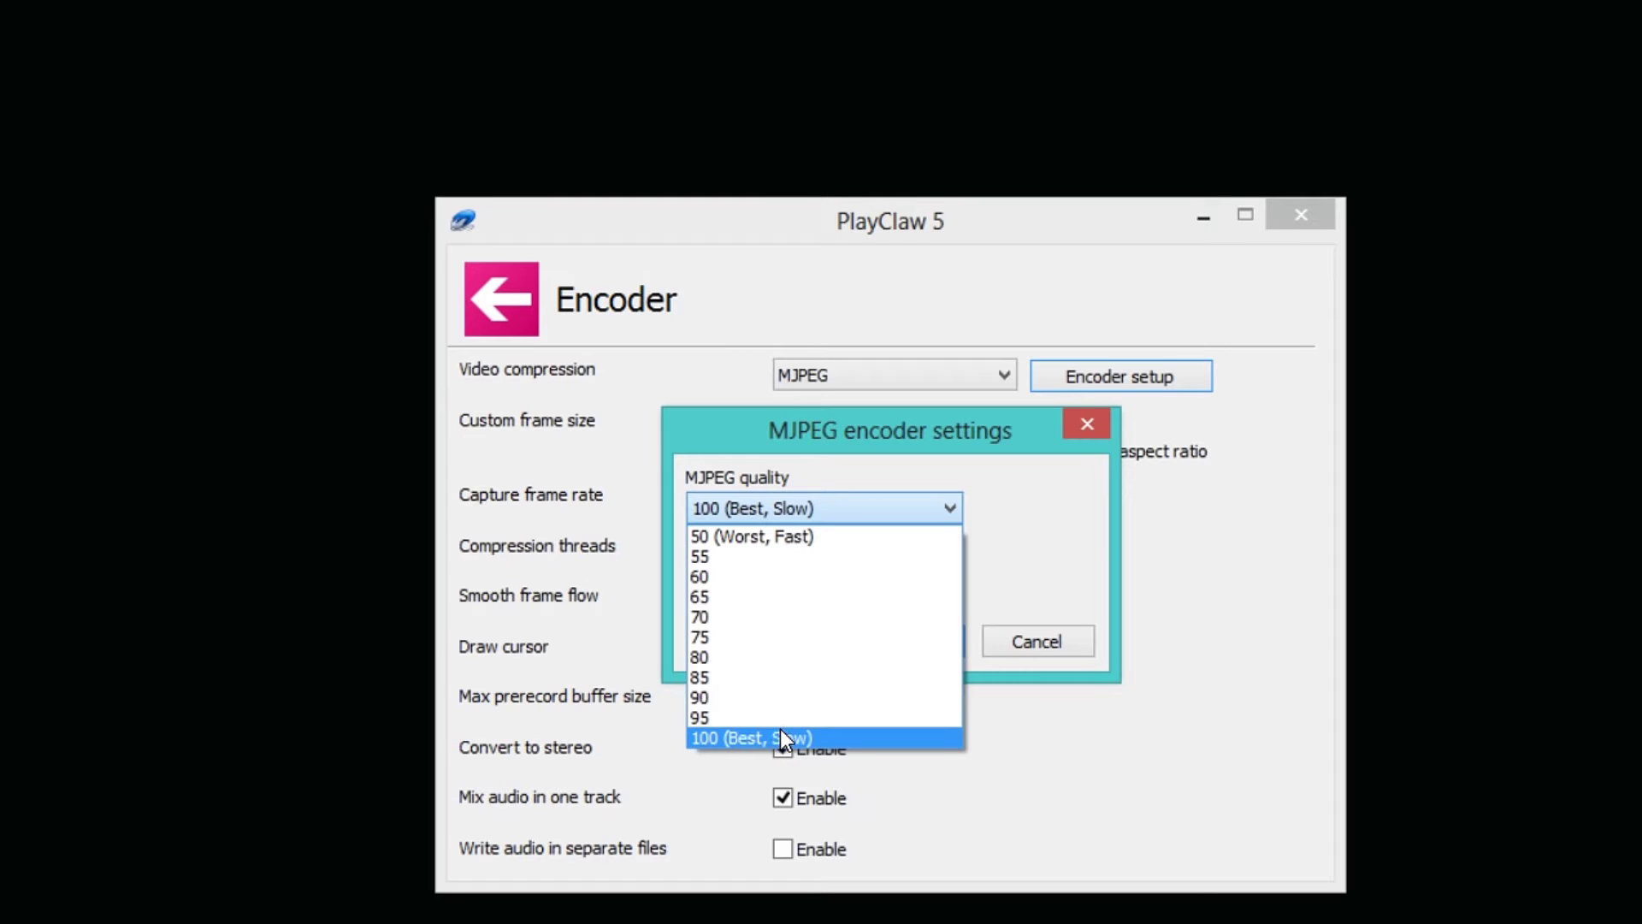
pyautogui.click(1028, 553)
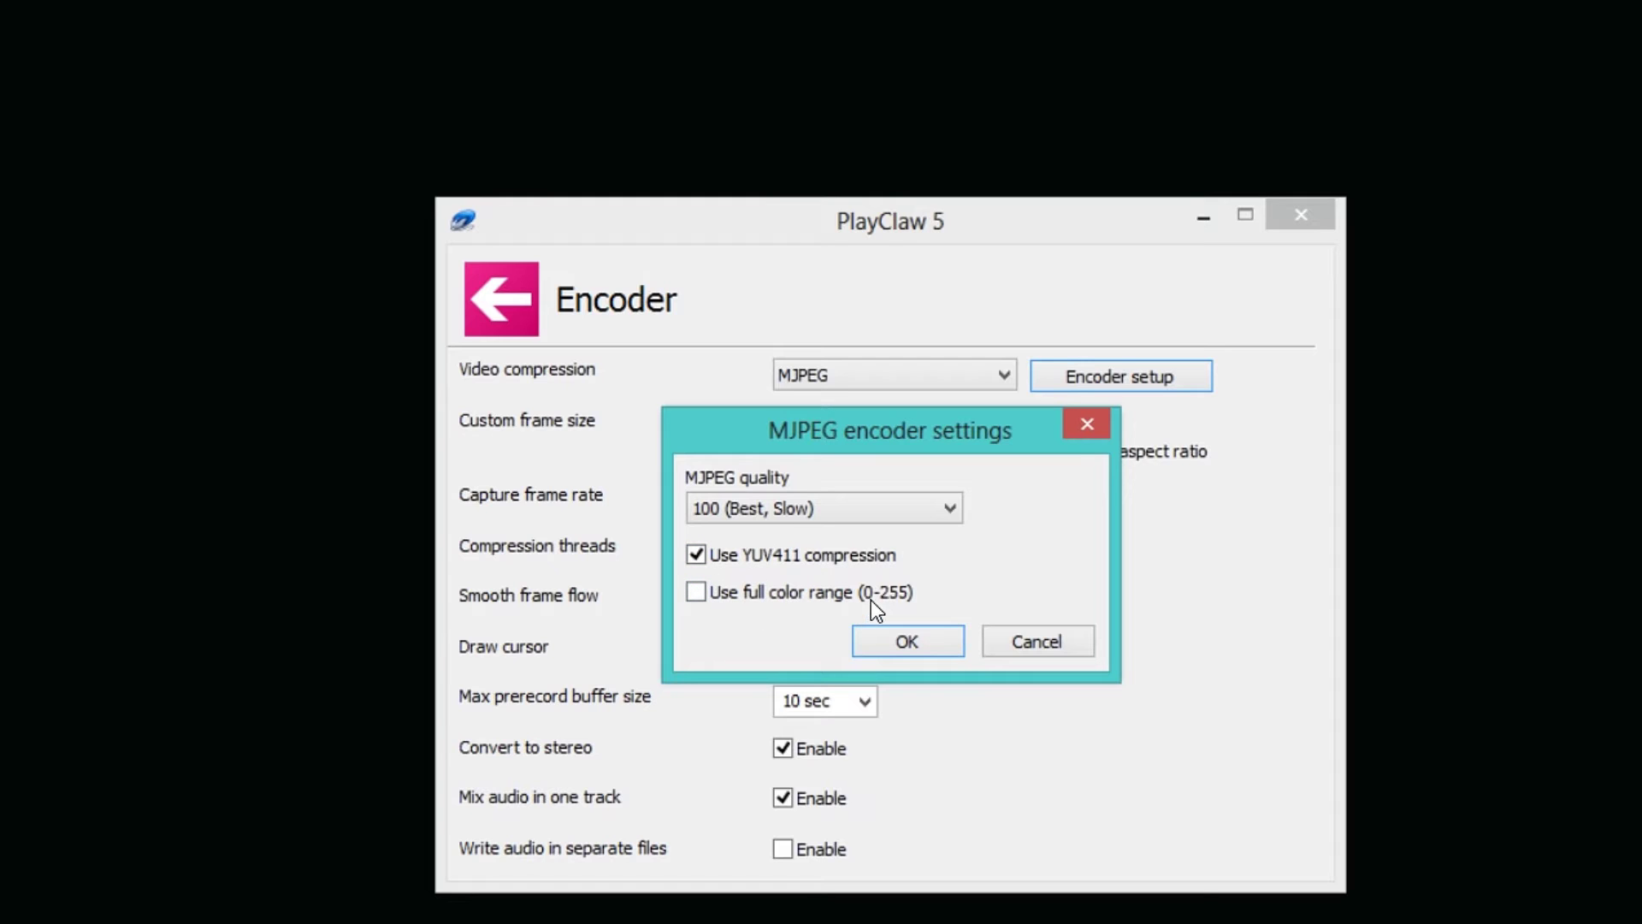
pyautogui.click(1043, 640)
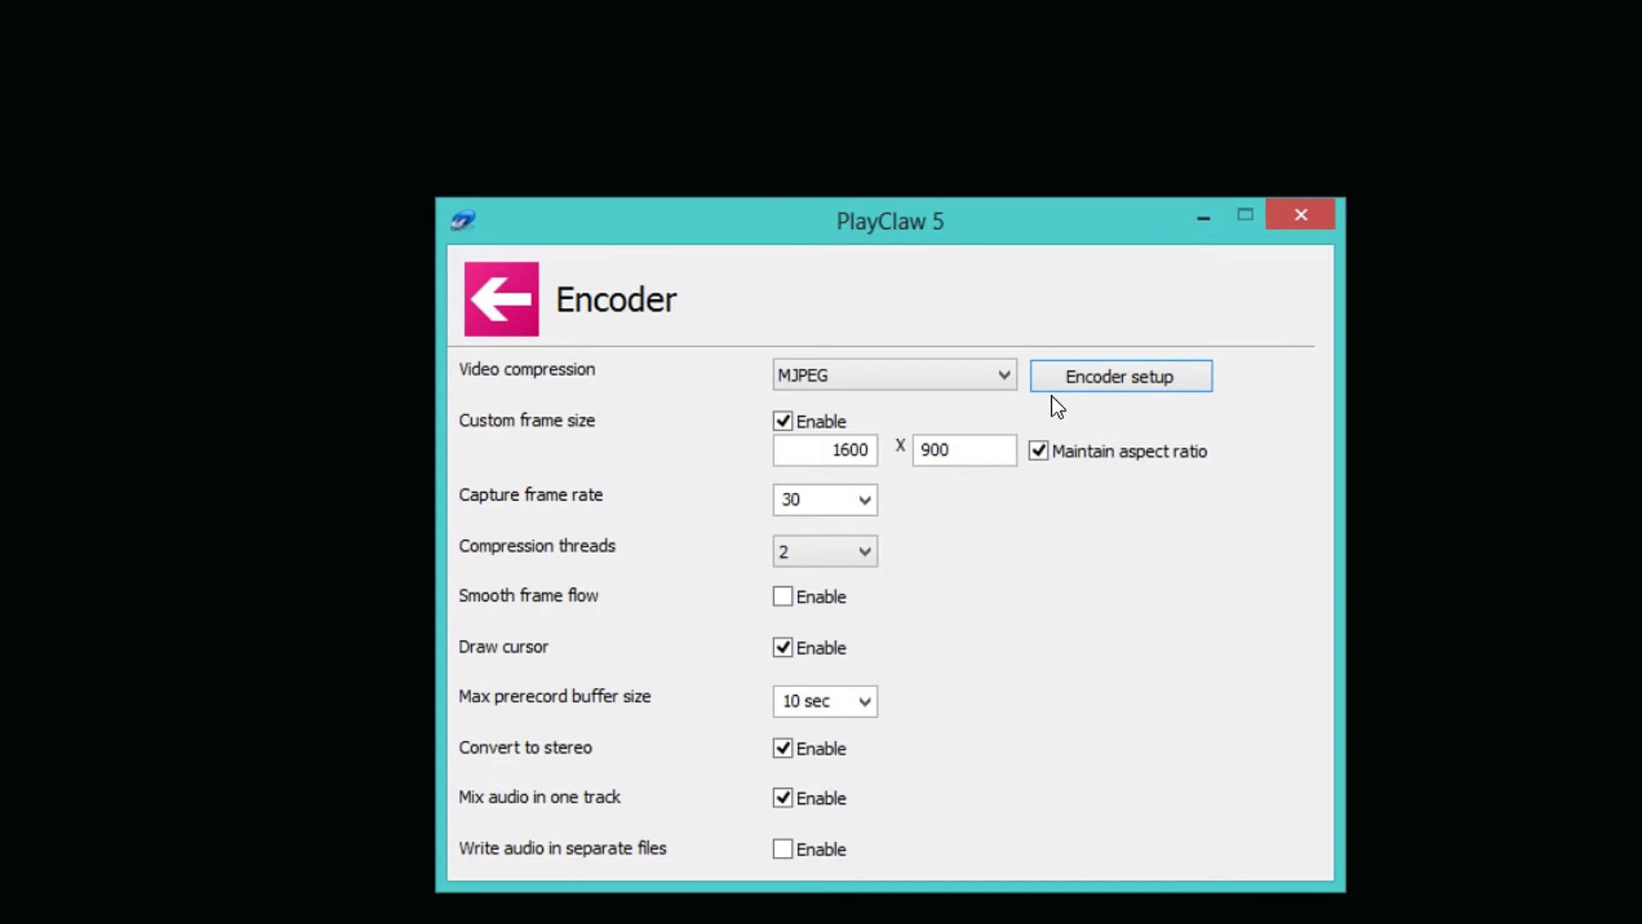
# Switch video compression from MJPEG back to Fast and check the capture frame rate options
pyautogui.click(980, 379)
pyautogui.click(828, 404)
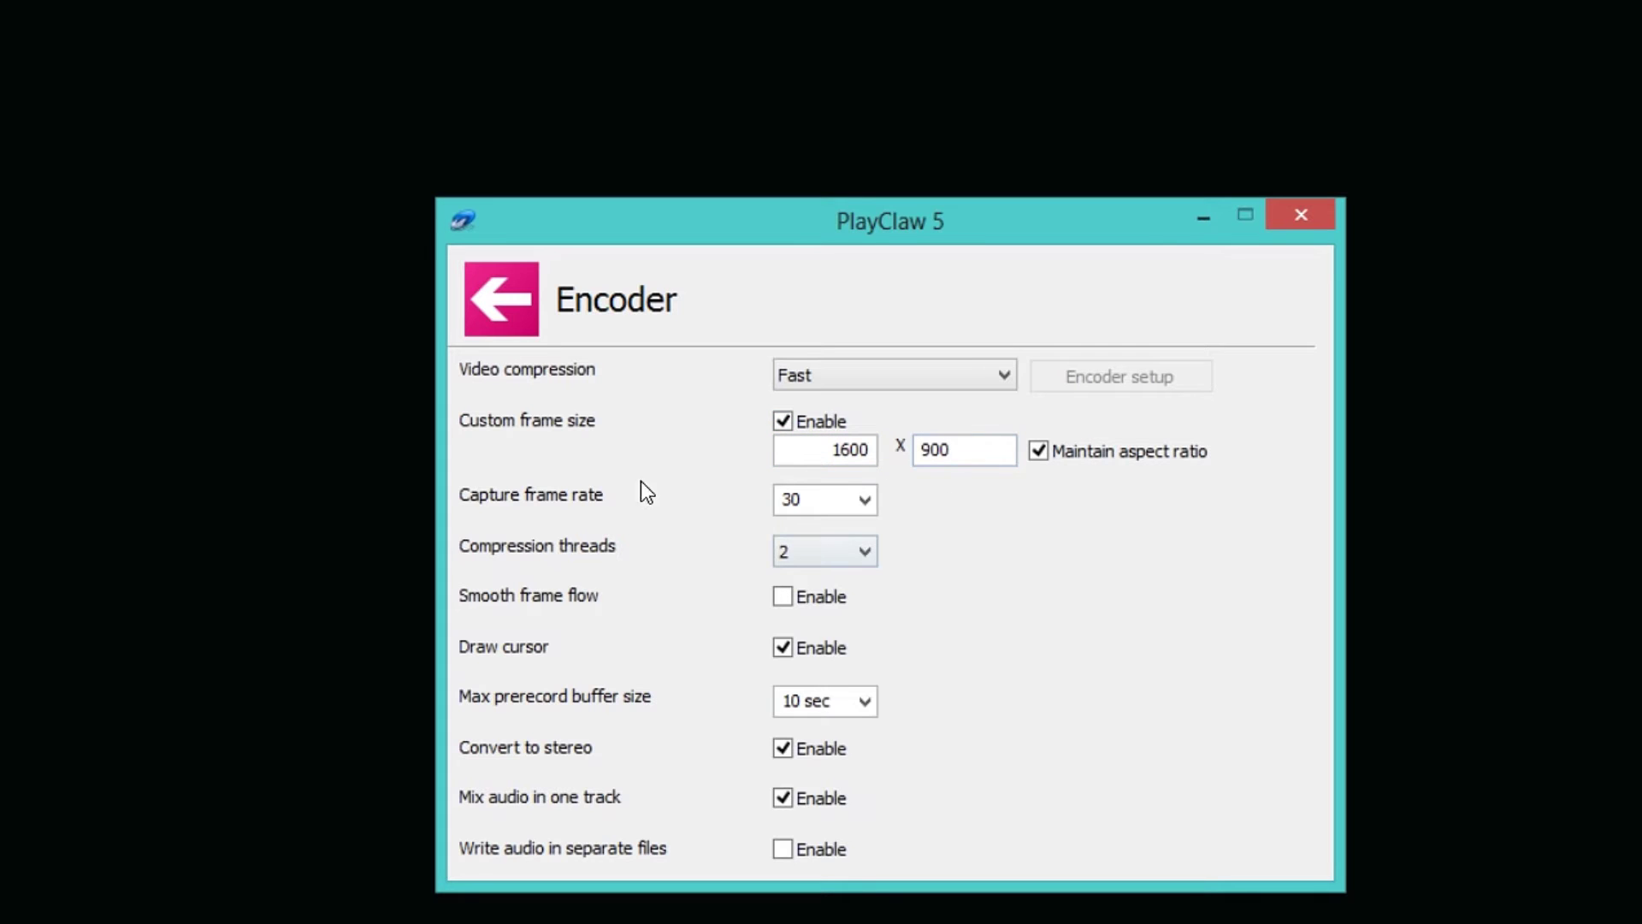
pyautogui.click(864, 501)
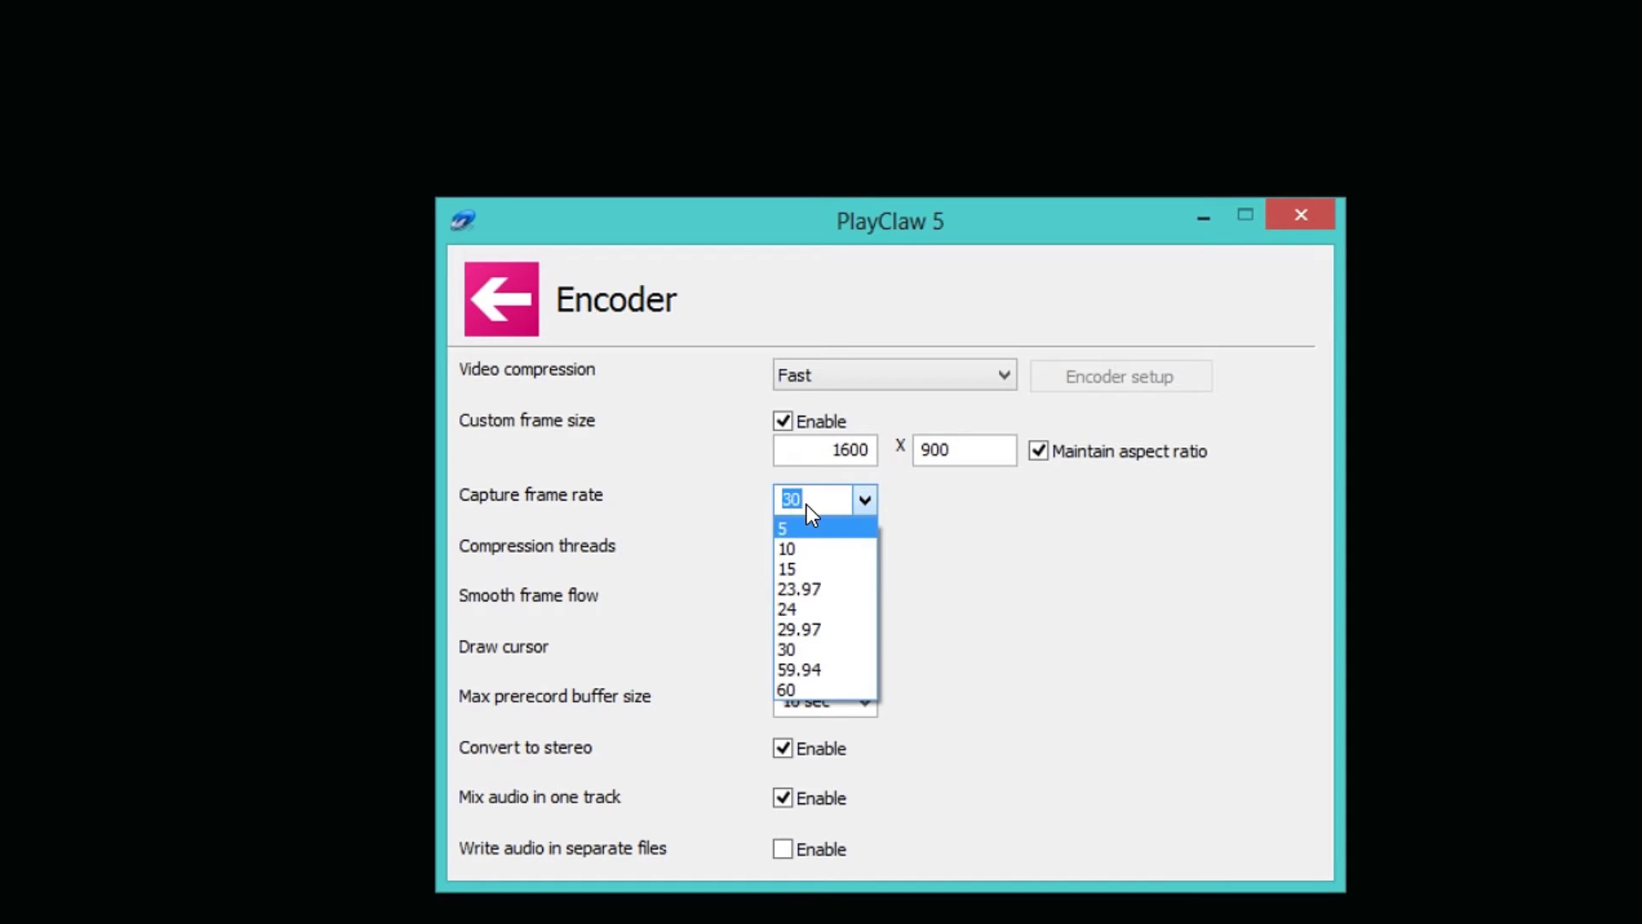
# Keep the capture frame rate at 30 fps and return to the main settings menu
pyautogui.click(865, 496)
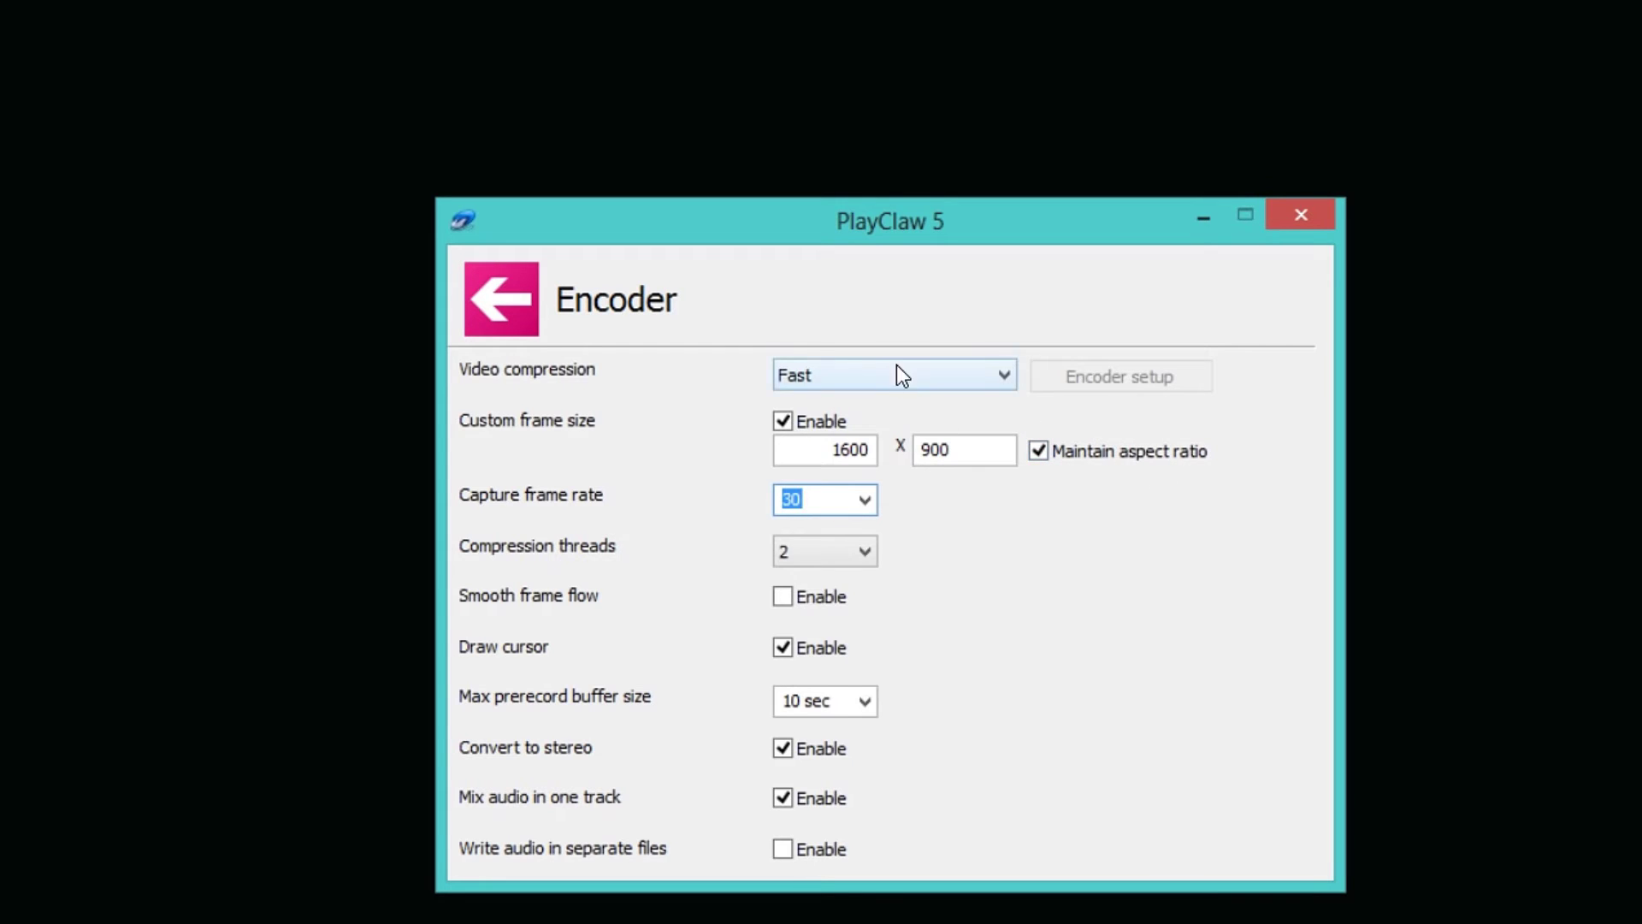
pyautogui.click(506, 292)
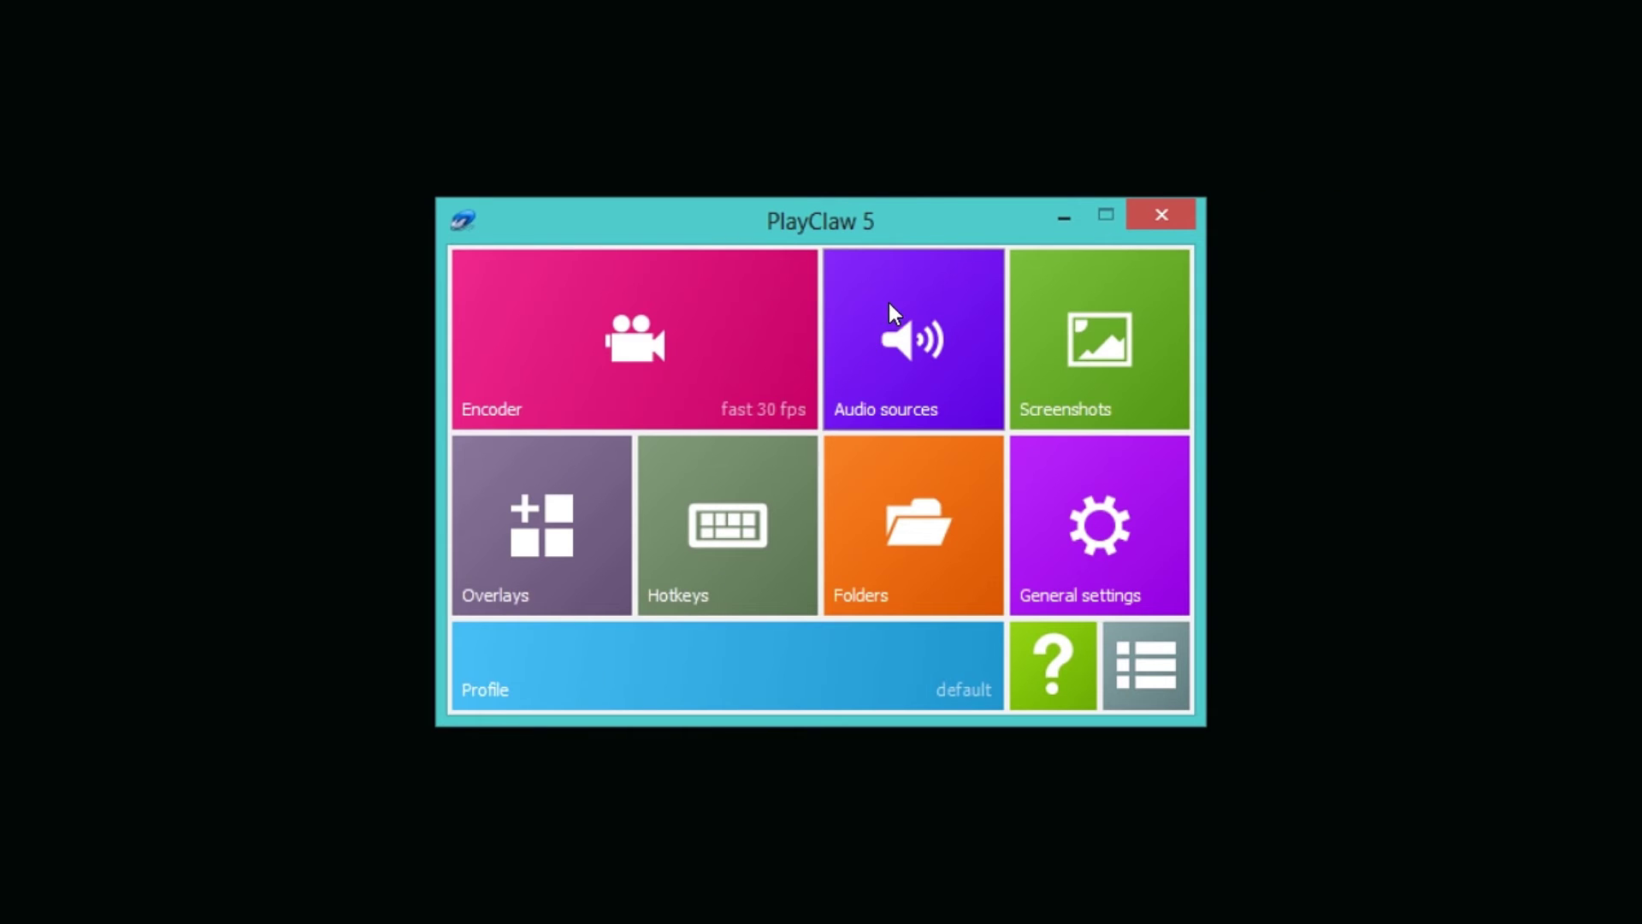
# In Audio sources, turn the Line 1/2 volume down to minimum, then go back
pyautogui.click(895, 342)
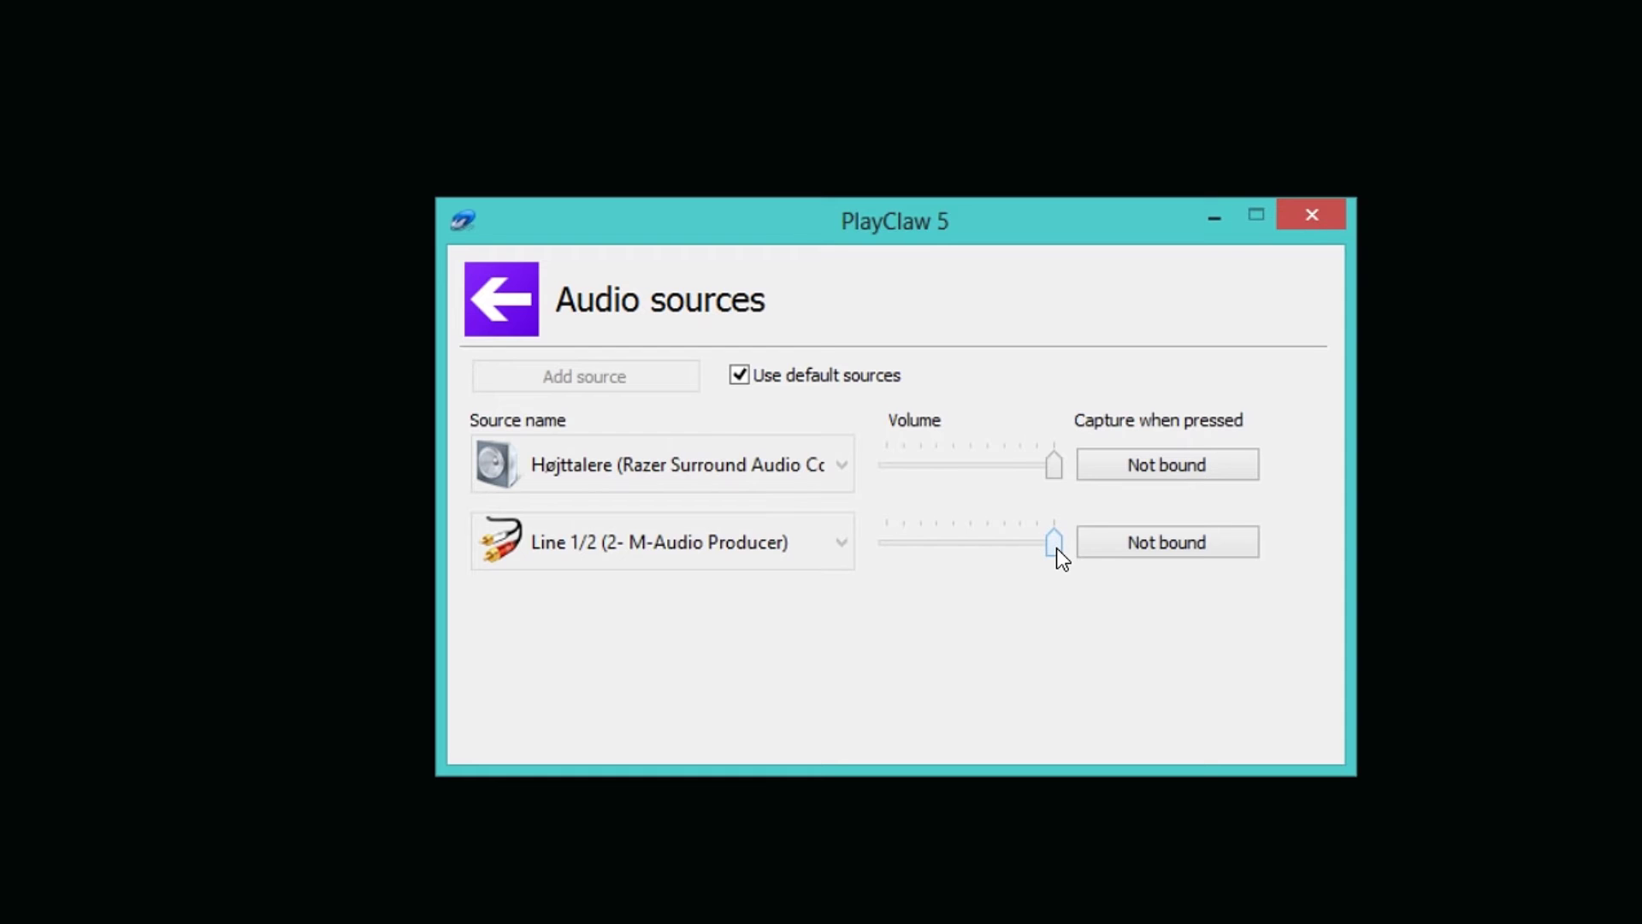
pyautogui.moveTo(1055, 548); pyautogui.dragTo(813, 550)
pyautogui.click(526, 318)
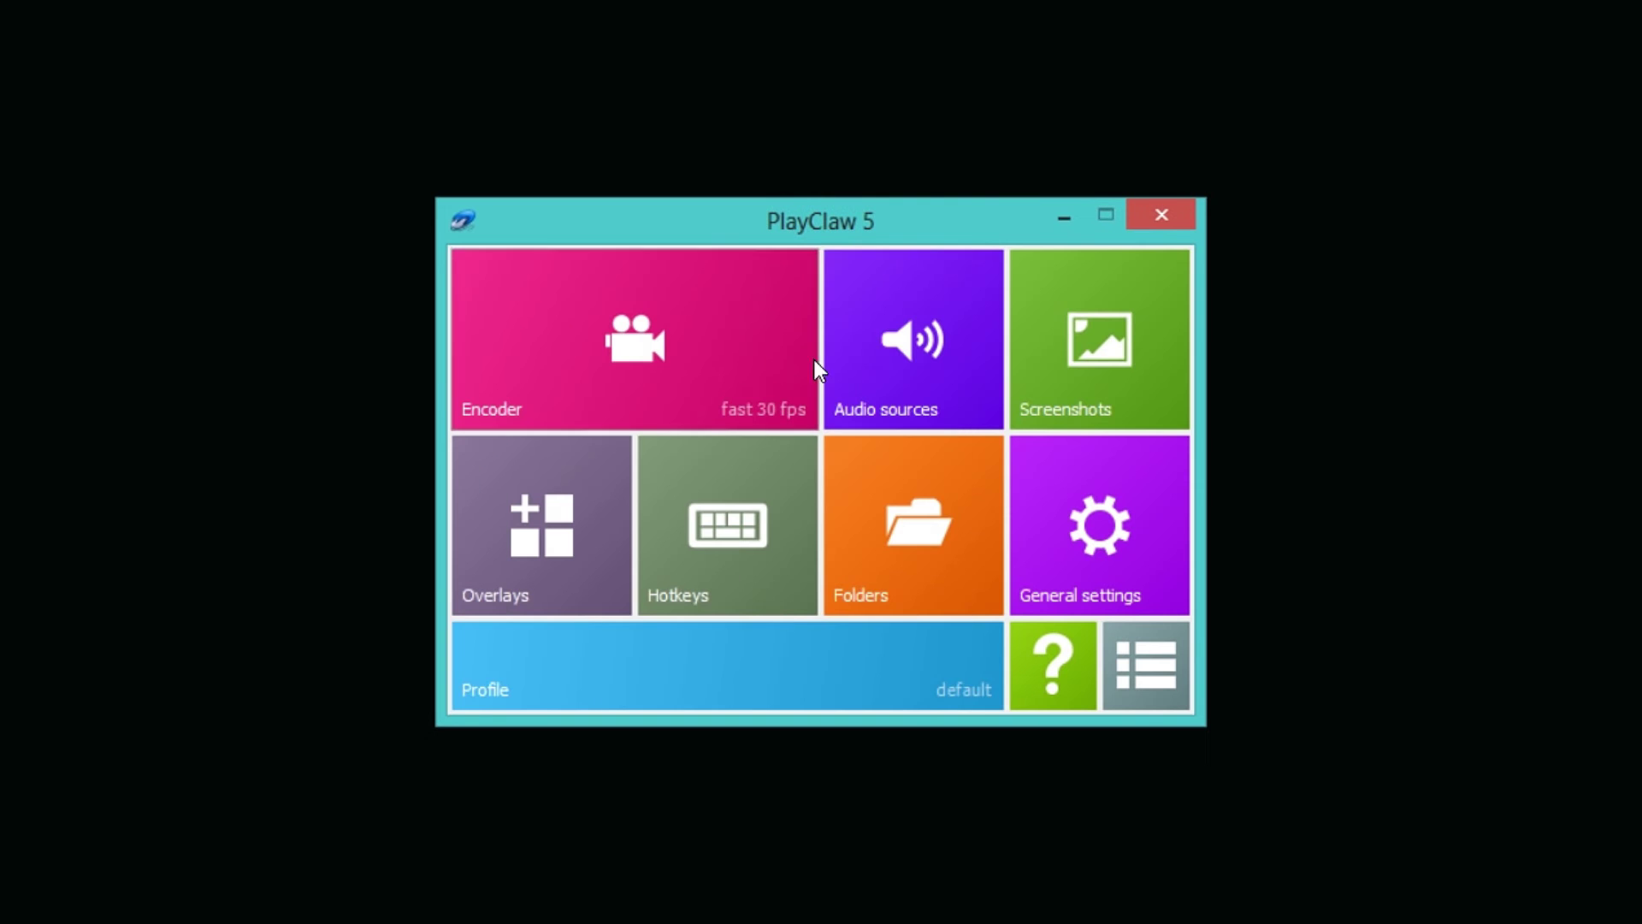
pyautogui.click(1114, 334)
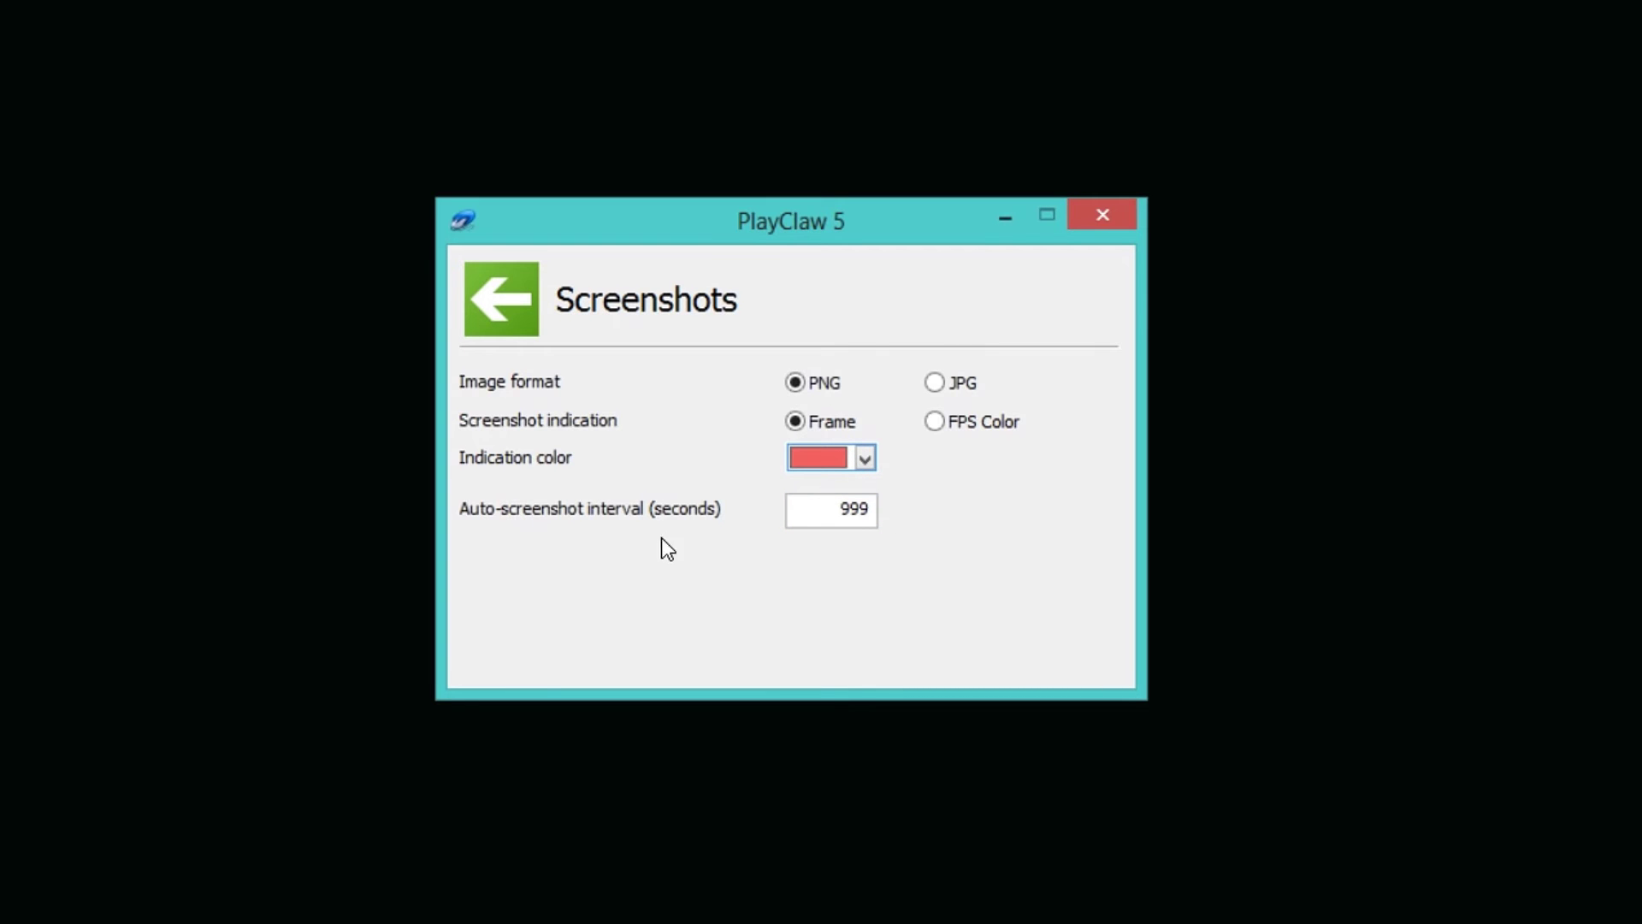
pyautogui.doubleClick(831, 517)
pyautogui.click(507, 313)
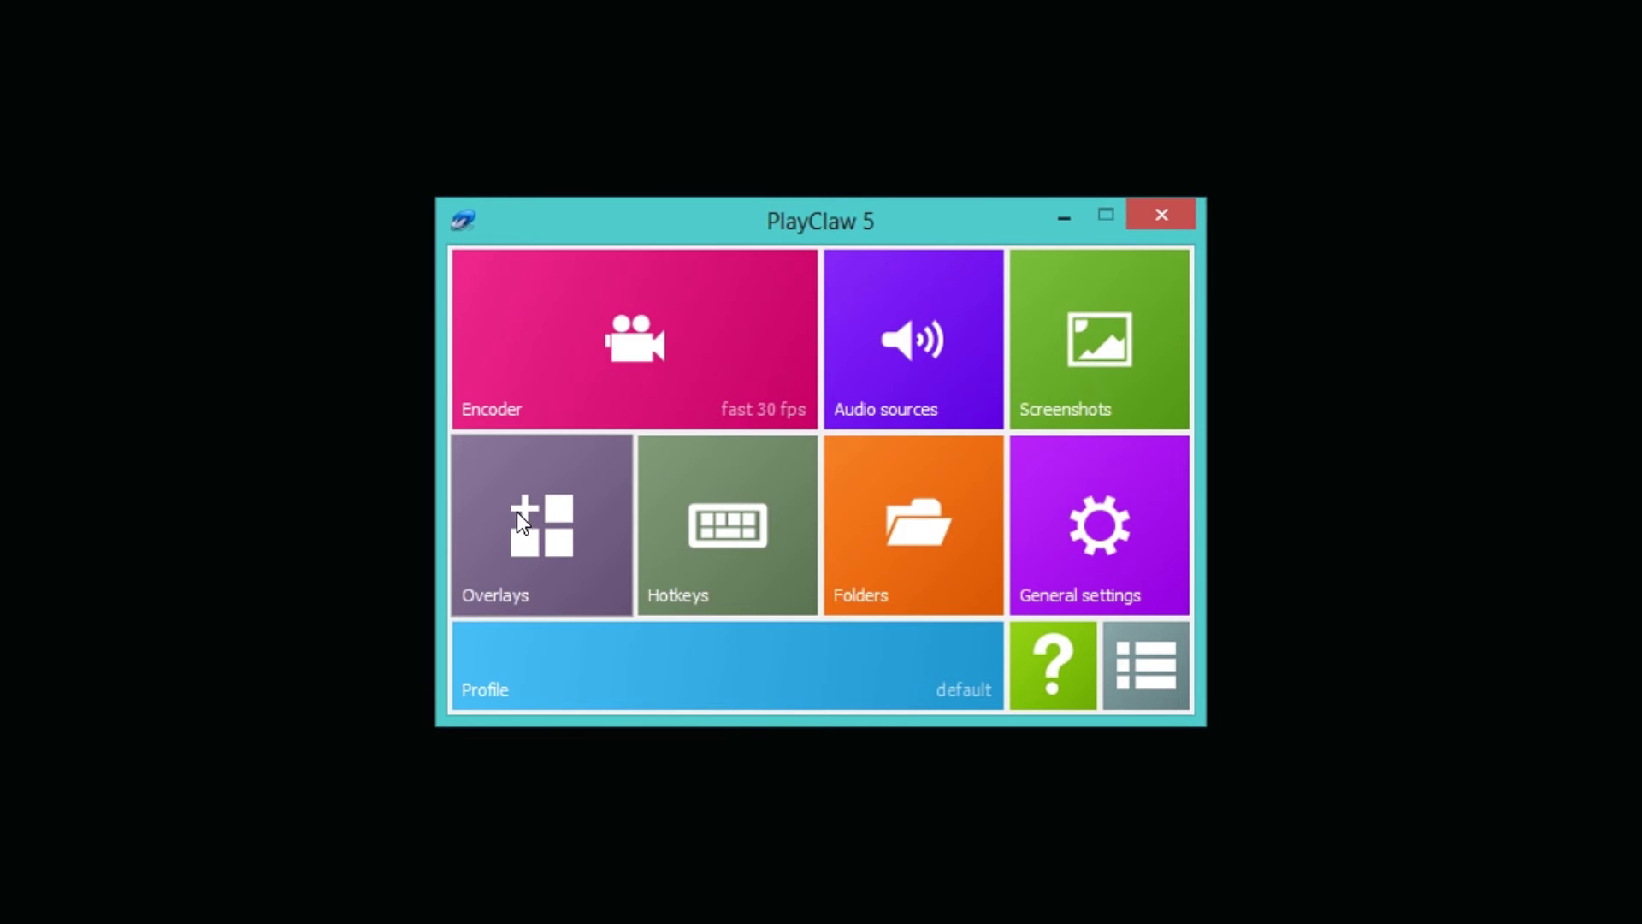
# Open Overlays, enable the FPS overlay in video and screenshots, and view Clock, CPU, GPU, Image
pyautogui.click(561, 491)
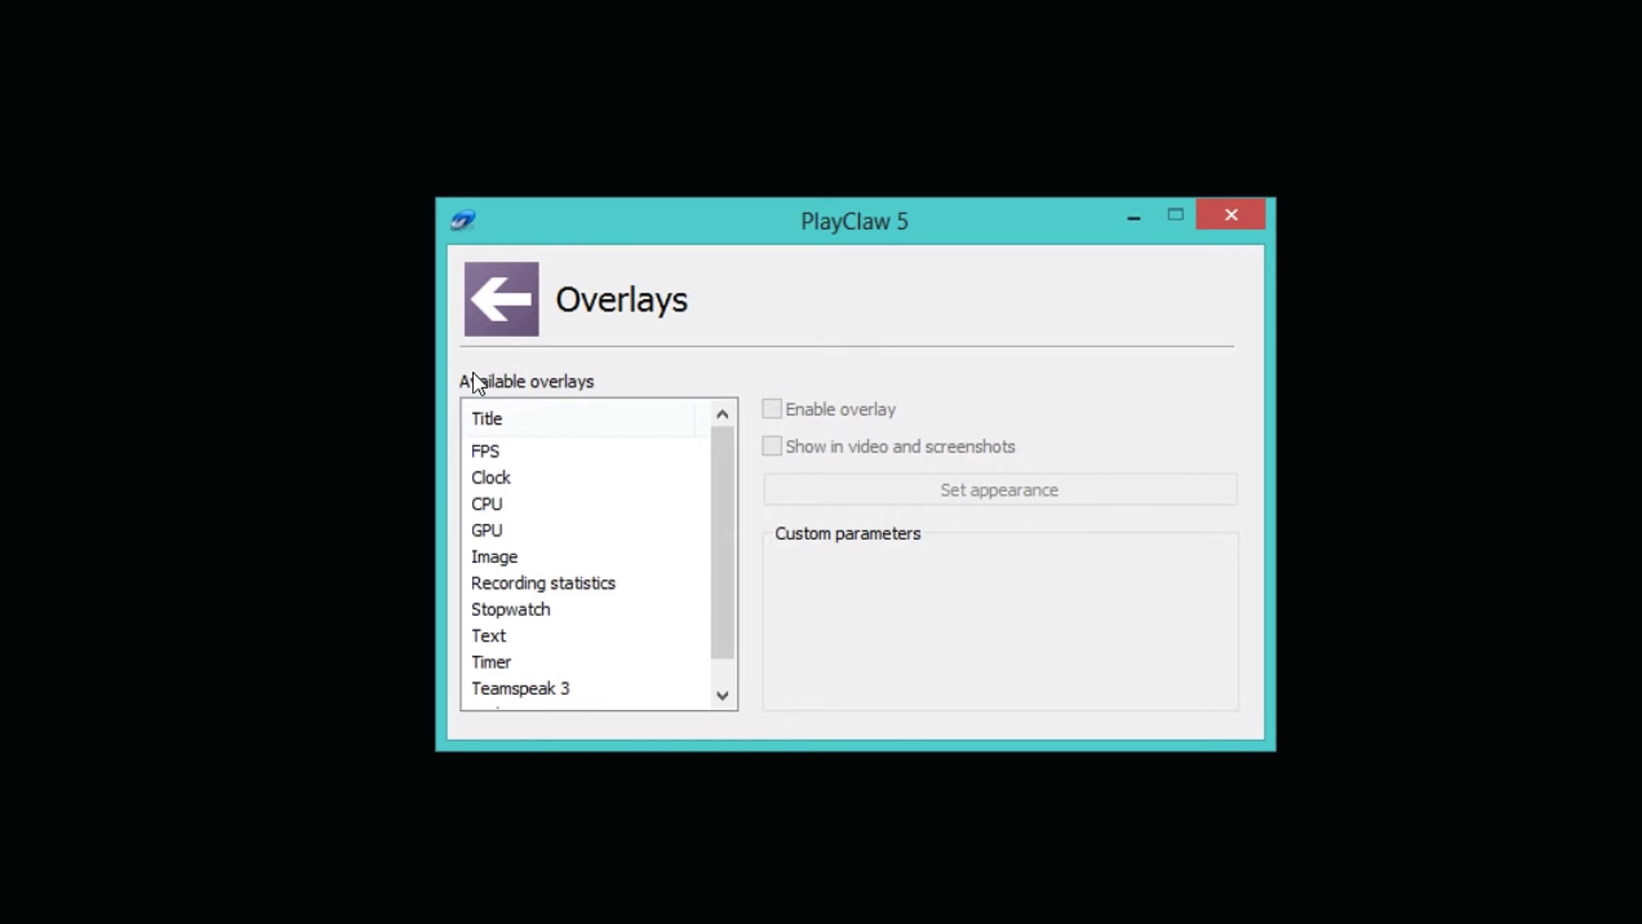
pyautogui.click(501, 454)
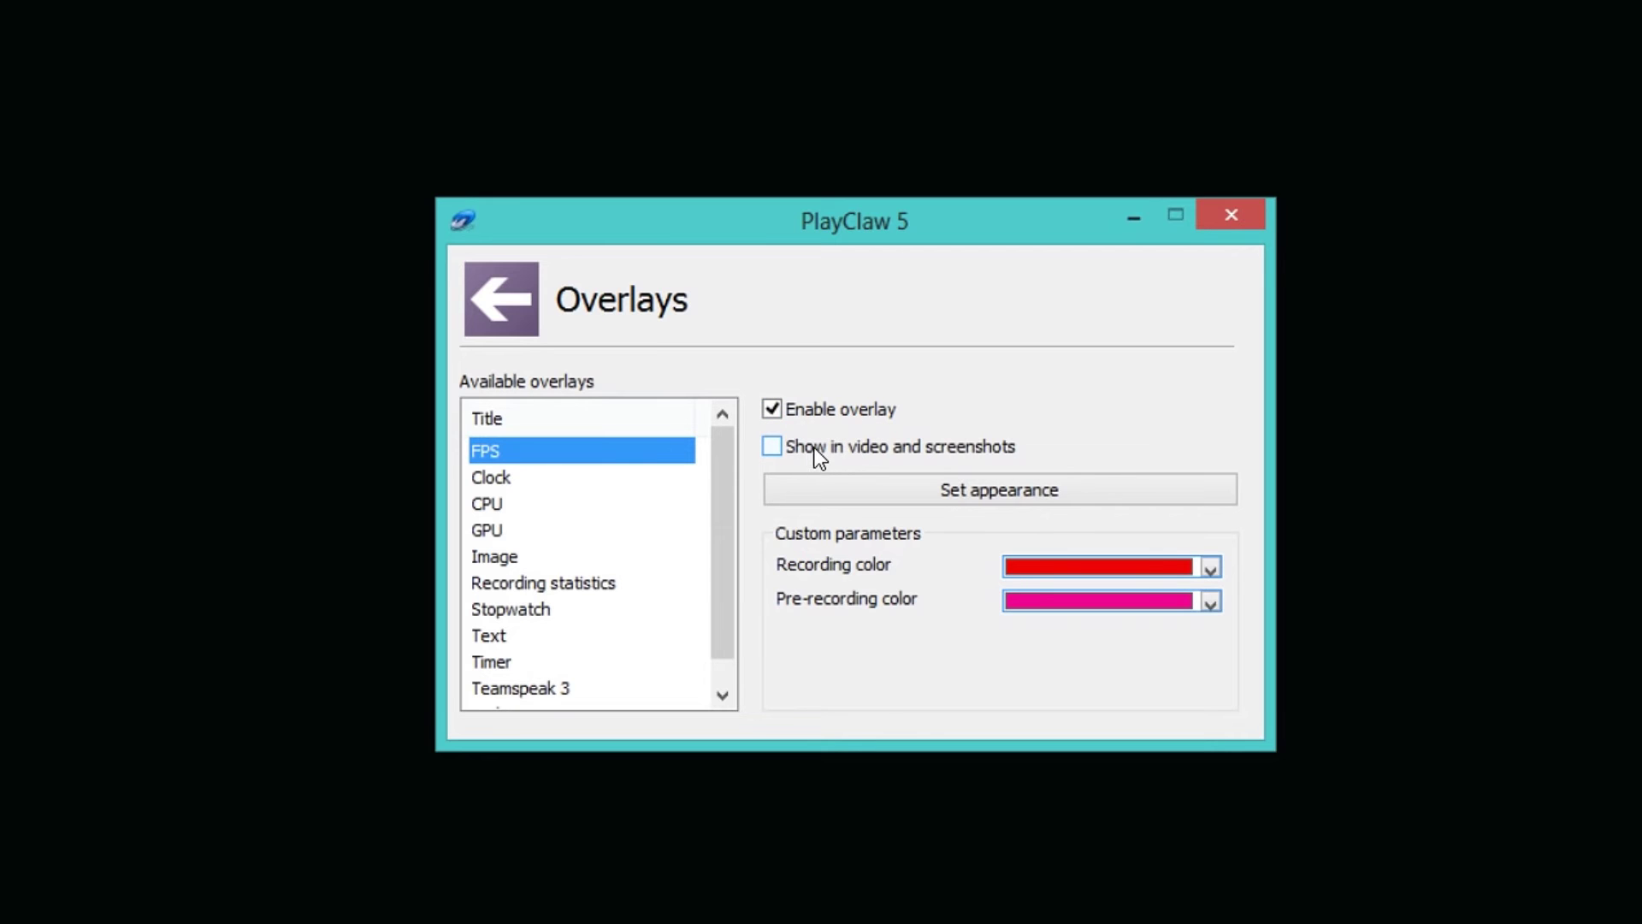
pyautogui.click(773, 447)
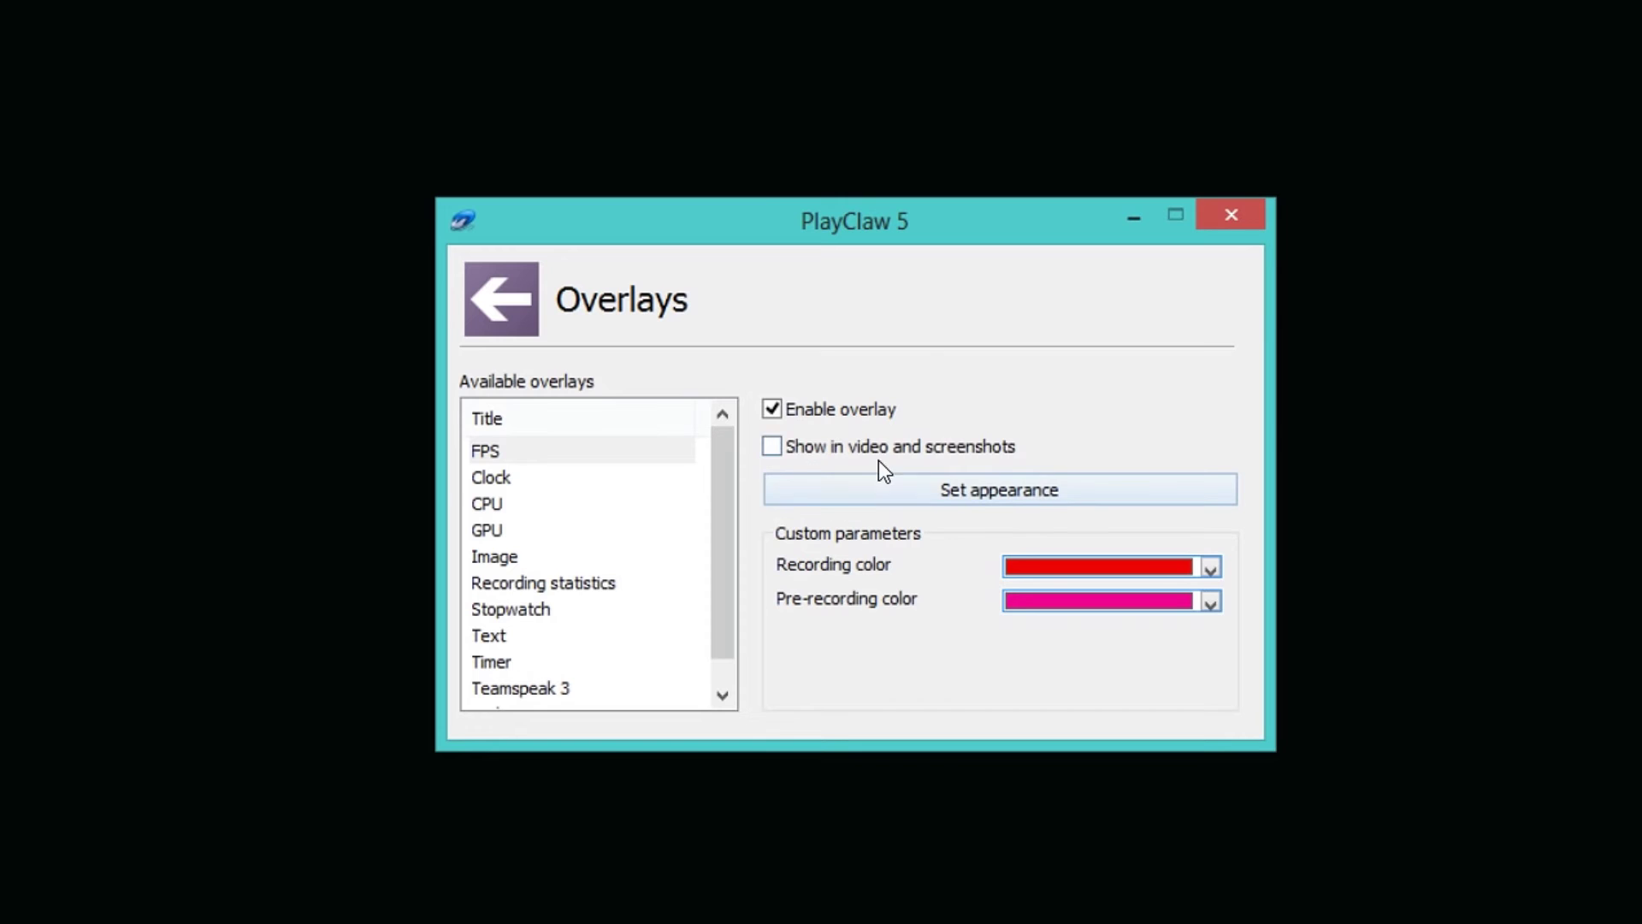
pyautogui.click(503, 475)
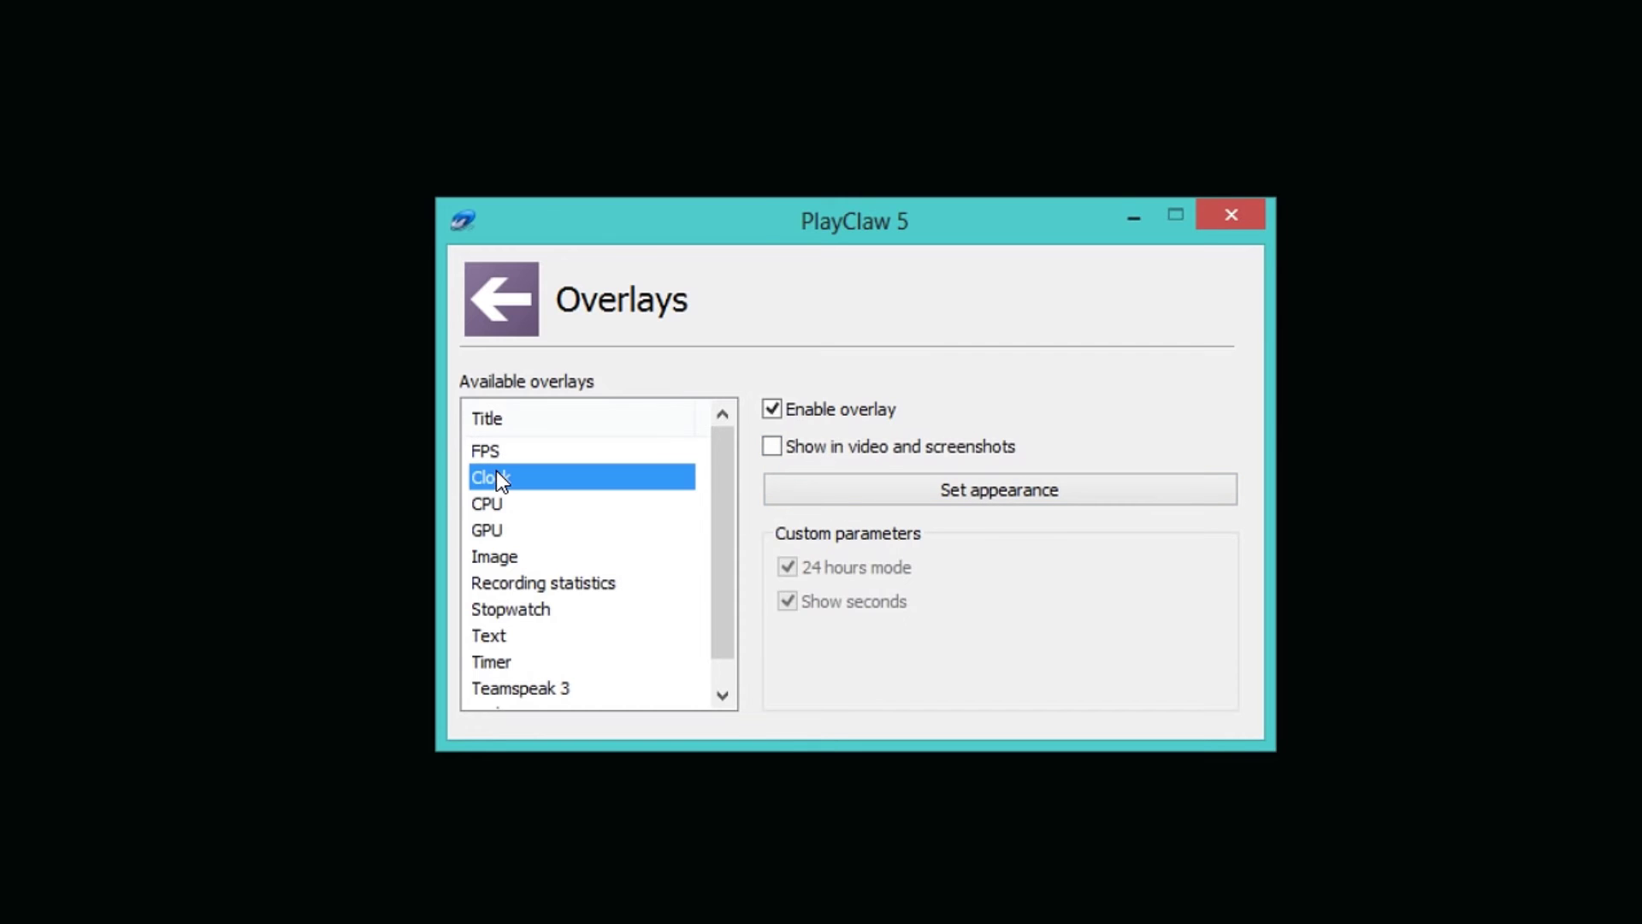
pyautogui.click(506, 506)
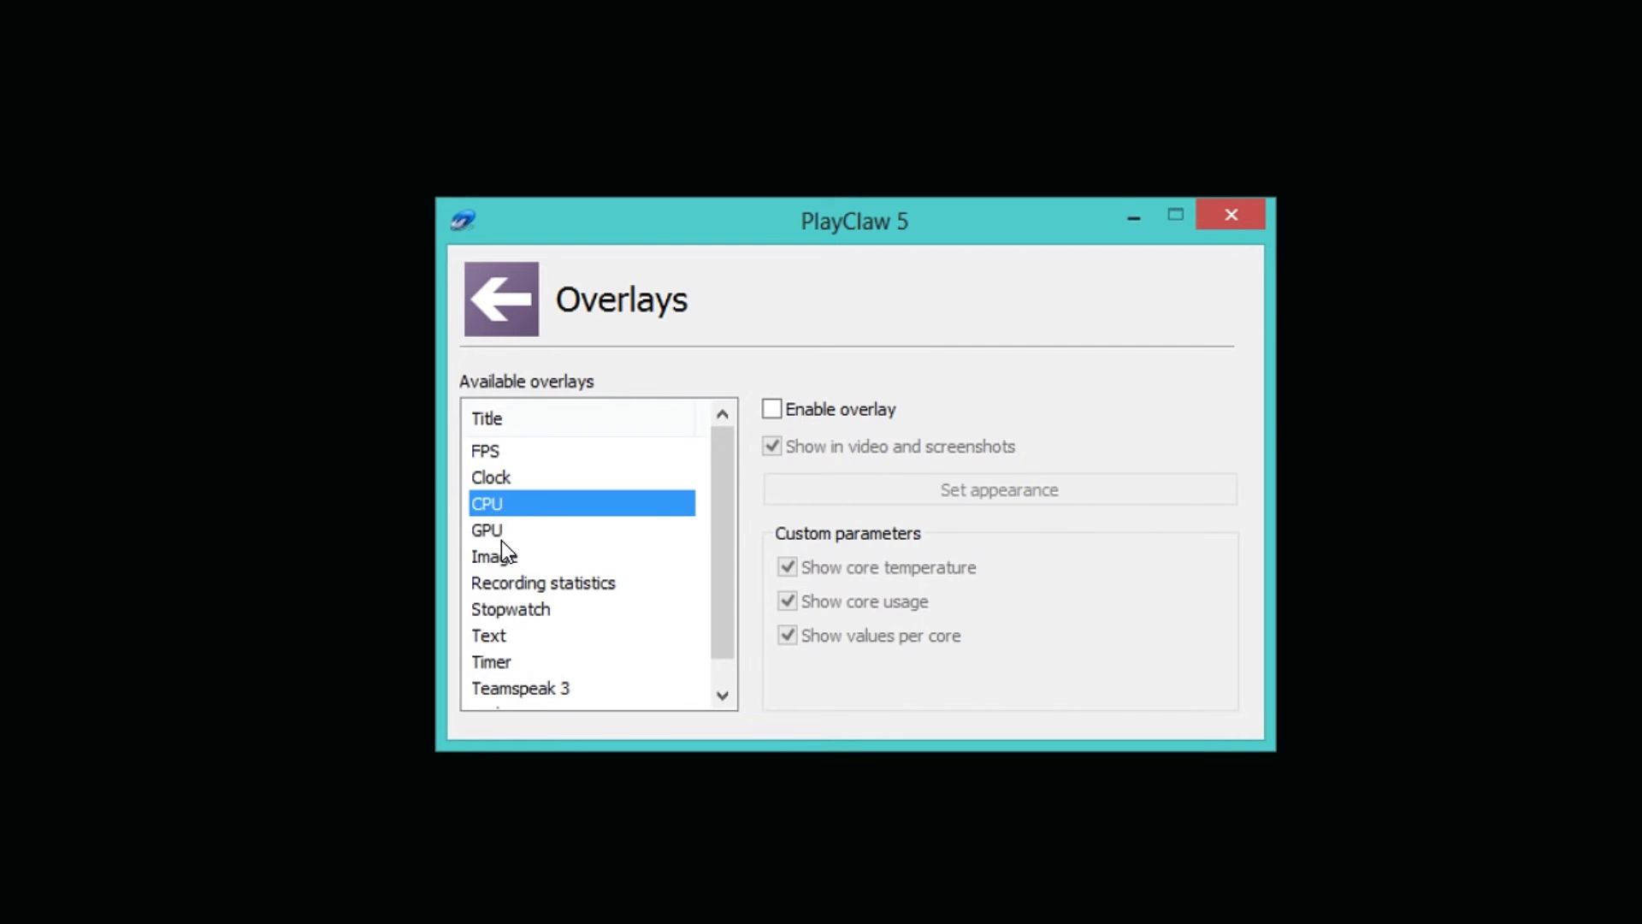
pyautogui.click(503, 534)
pyautogui.click(532, 560)
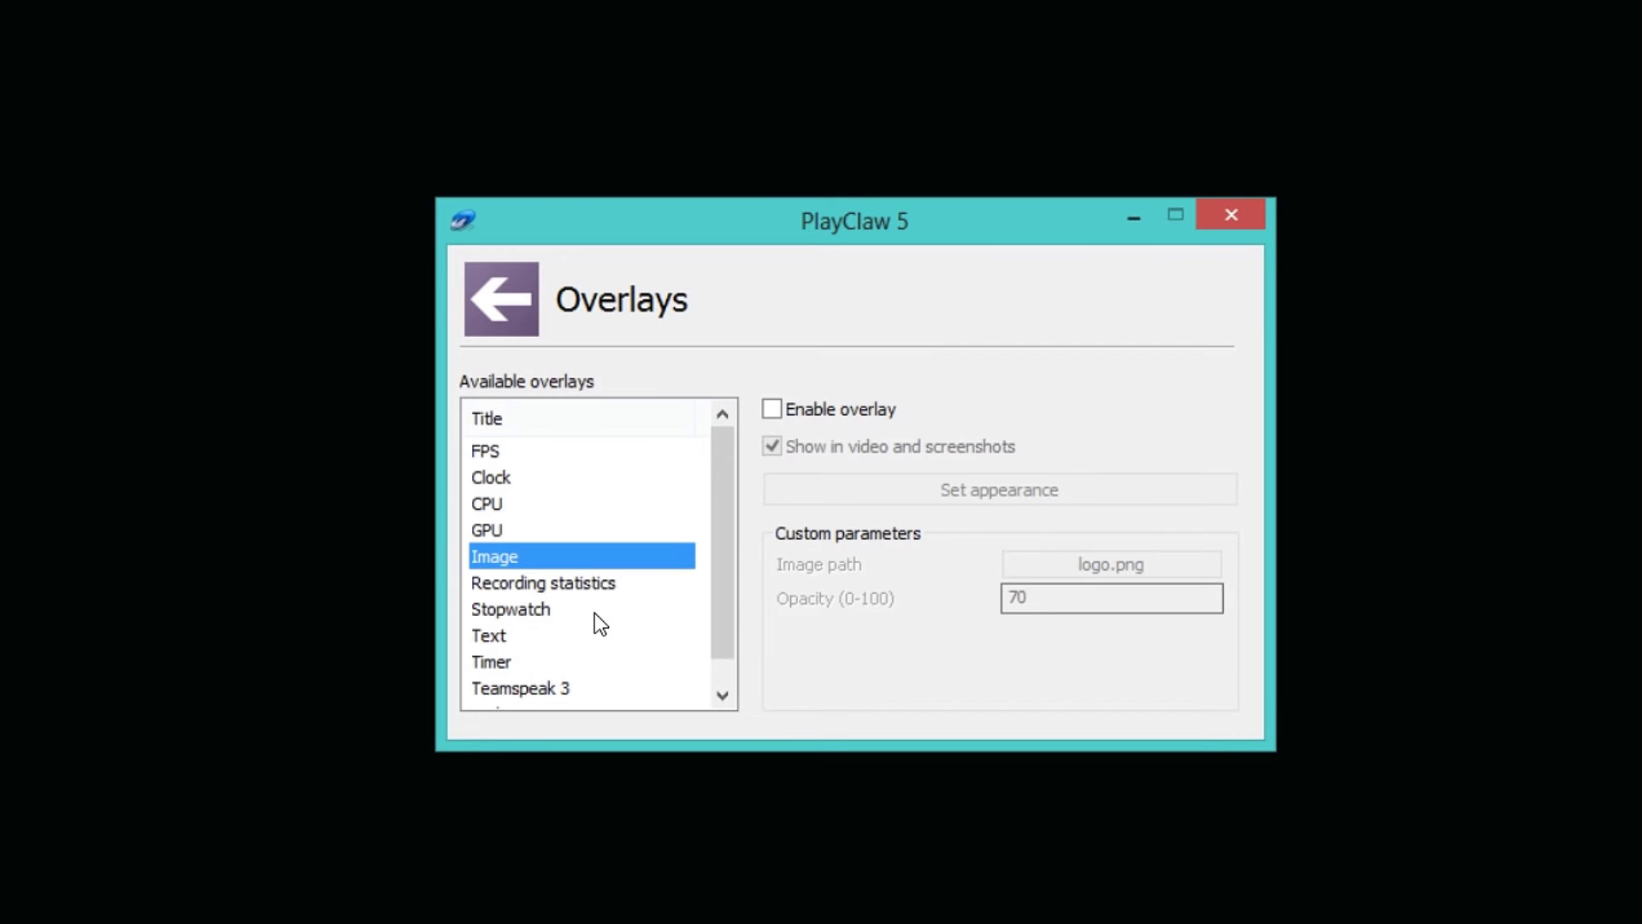
# View the Recording statistics, Stopwatch, Text, Timer, Teamspeak 3 and Webcam overlay options
pyautogui.click(580, 590)
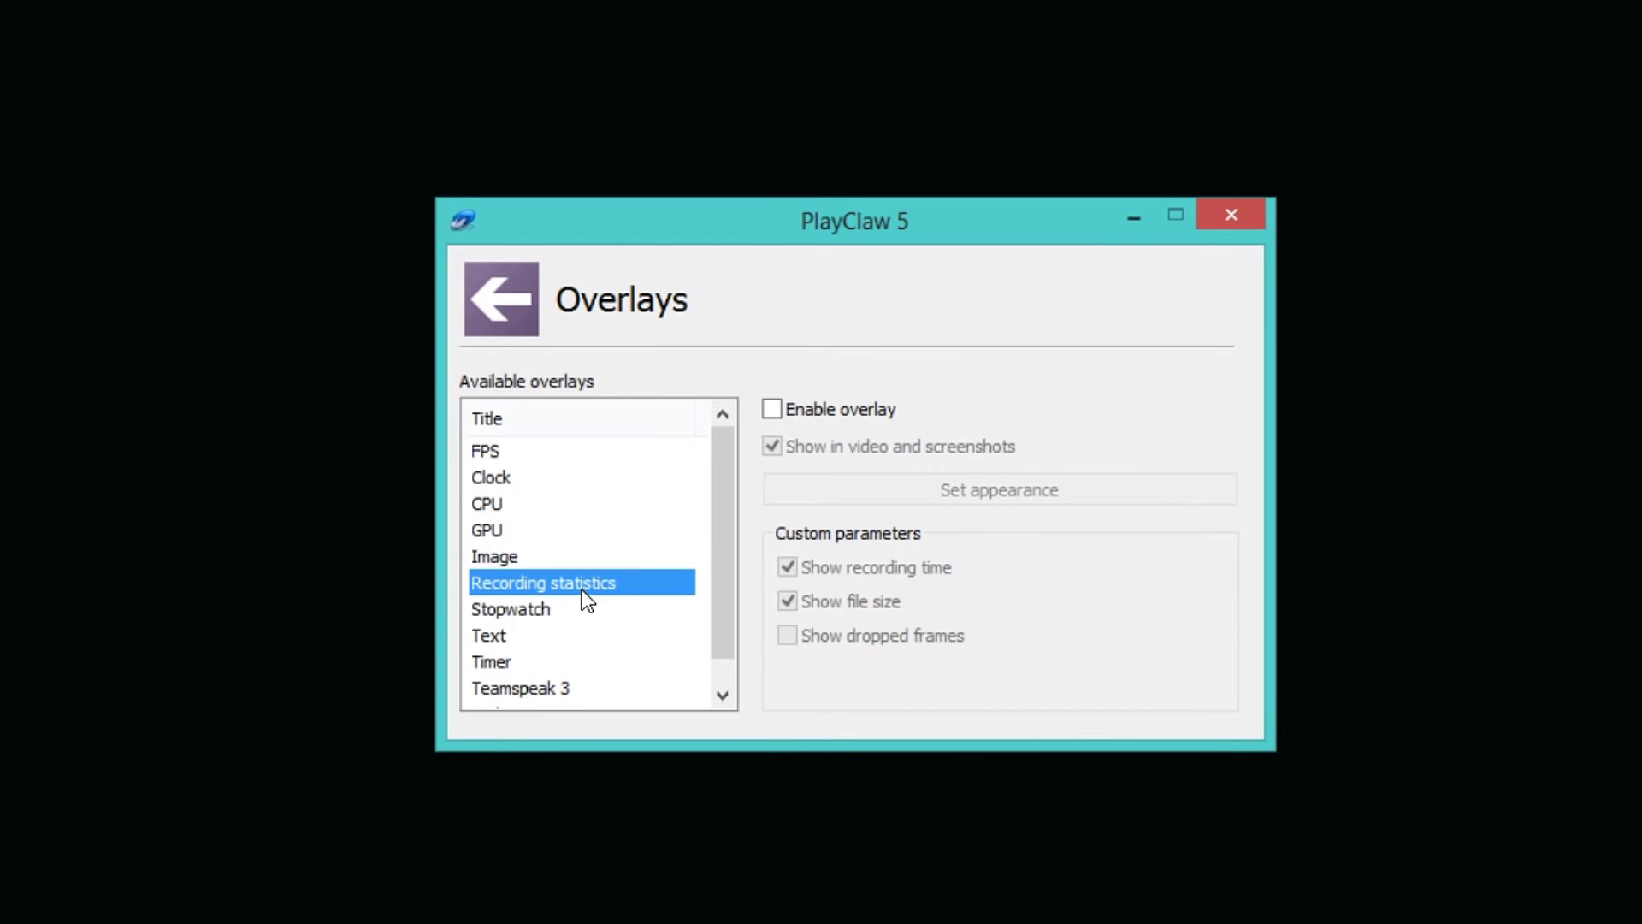
pyautogui.click(549, 615)
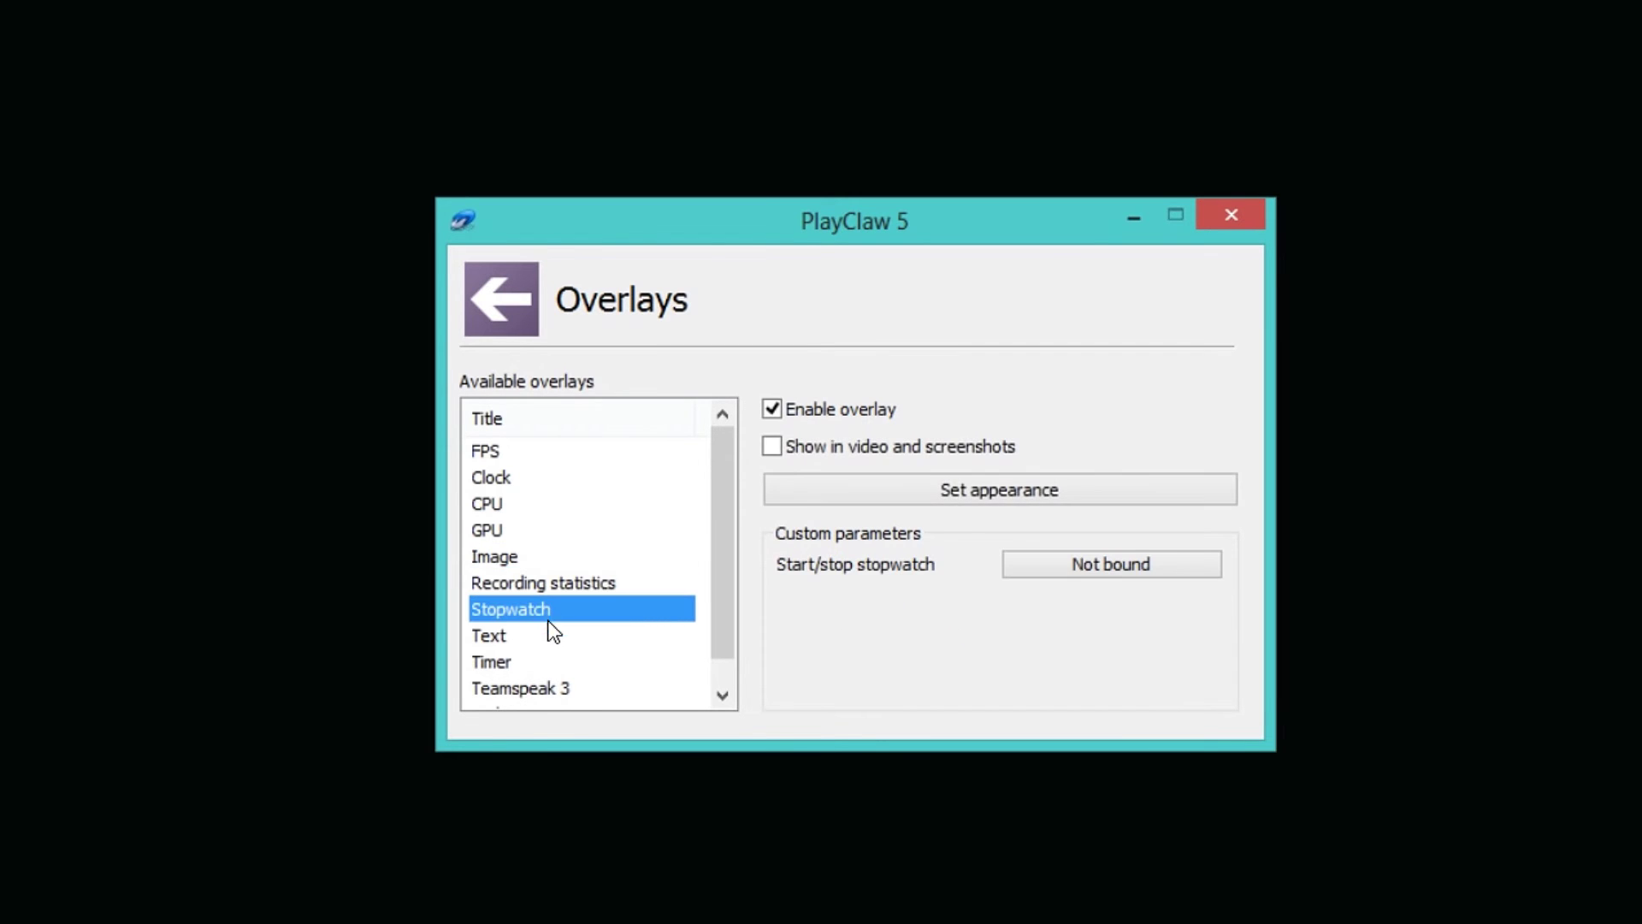
pyautogui.click(507, 635)
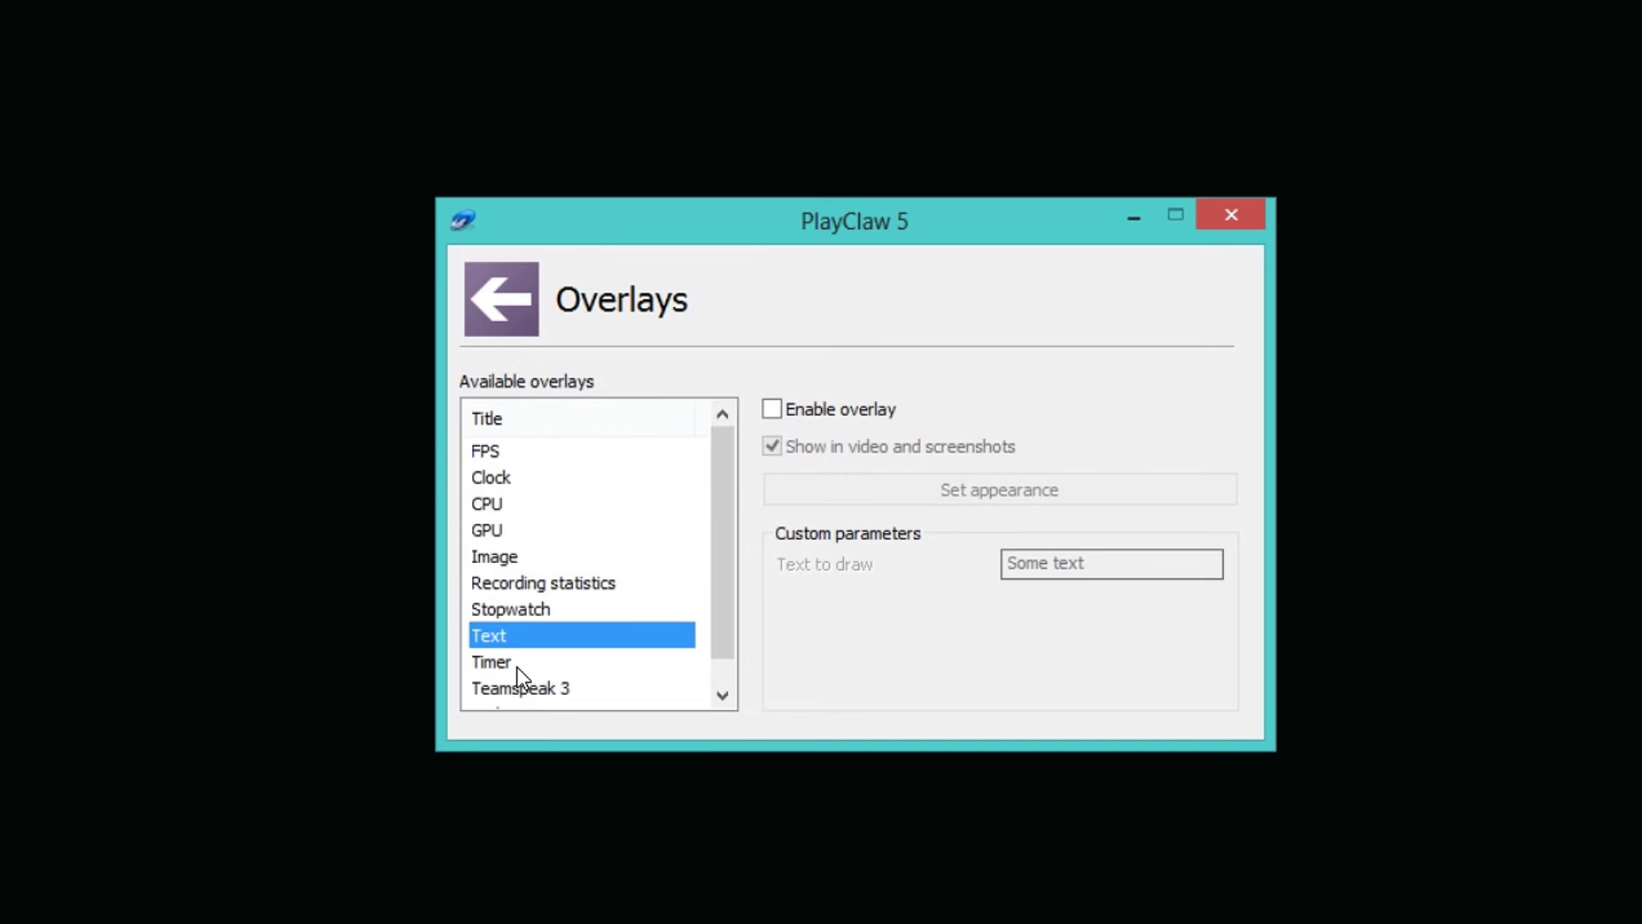
pyautogui.click(519, 663)
pyautogui.click(545, 695)
pyautogui.click(537, 684)
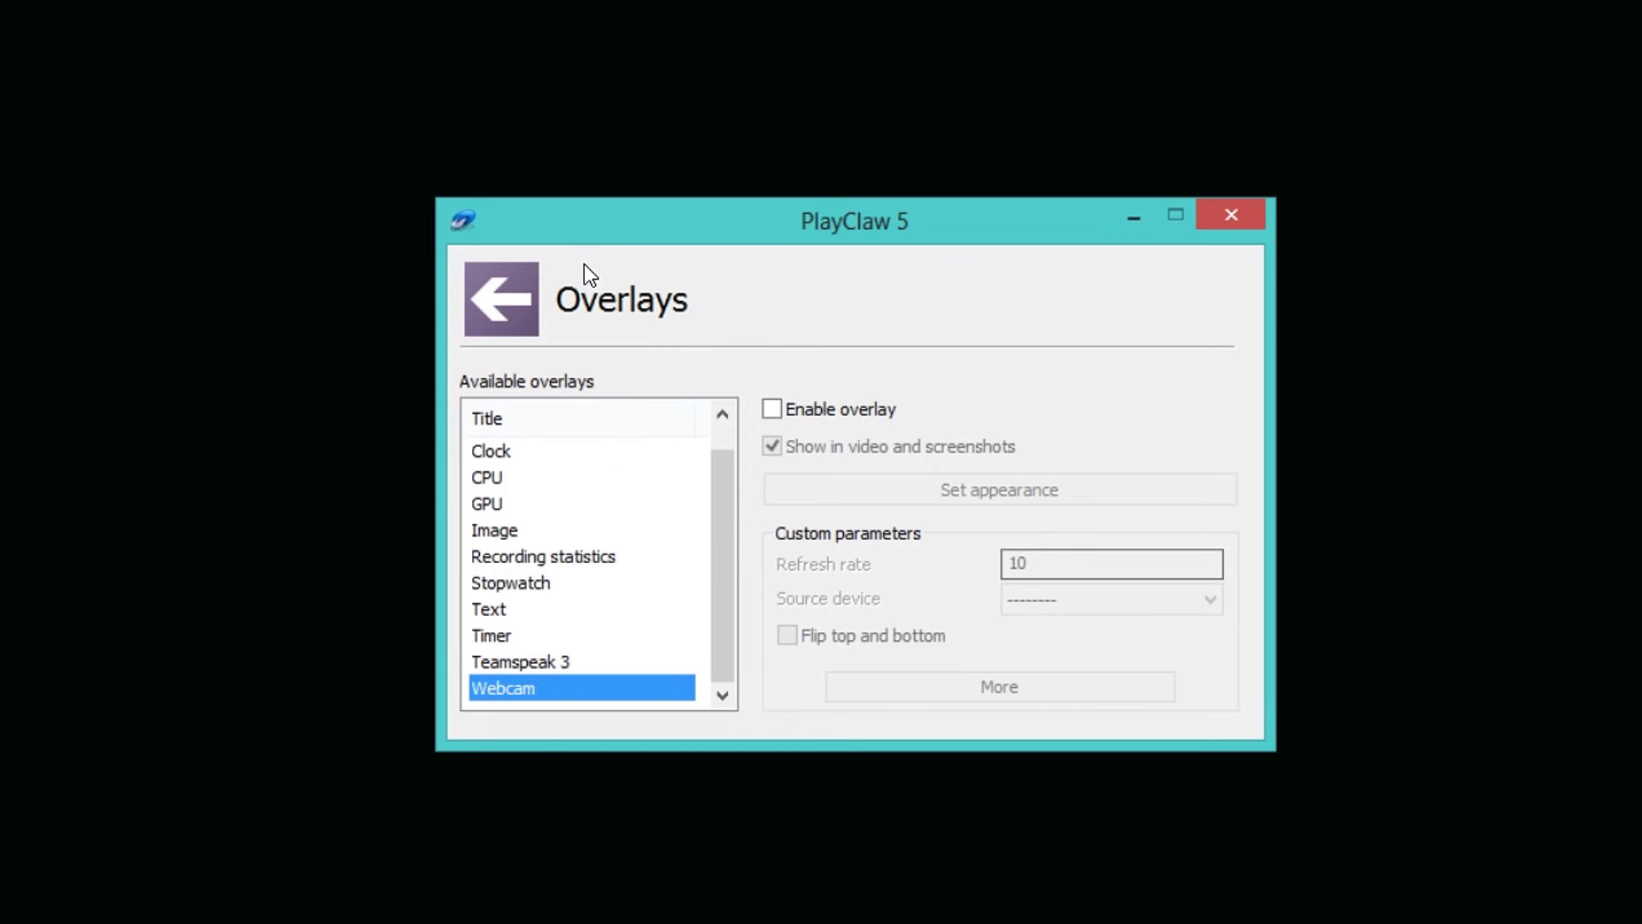
pyautogui.click(520, 291)
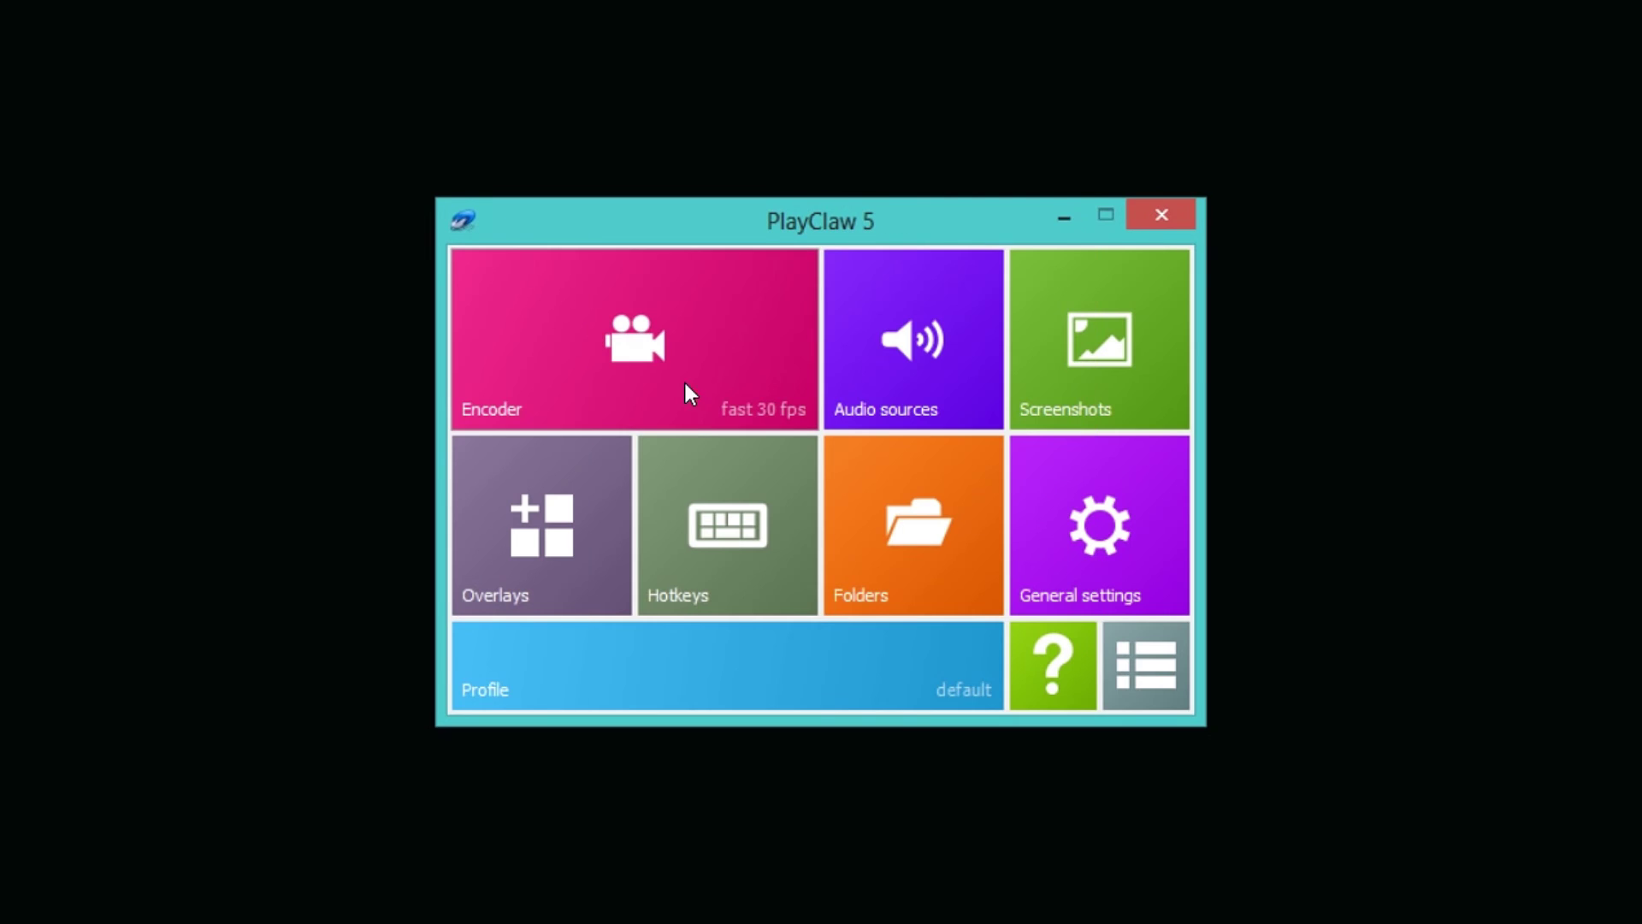
pyautogui.click(726, 505)
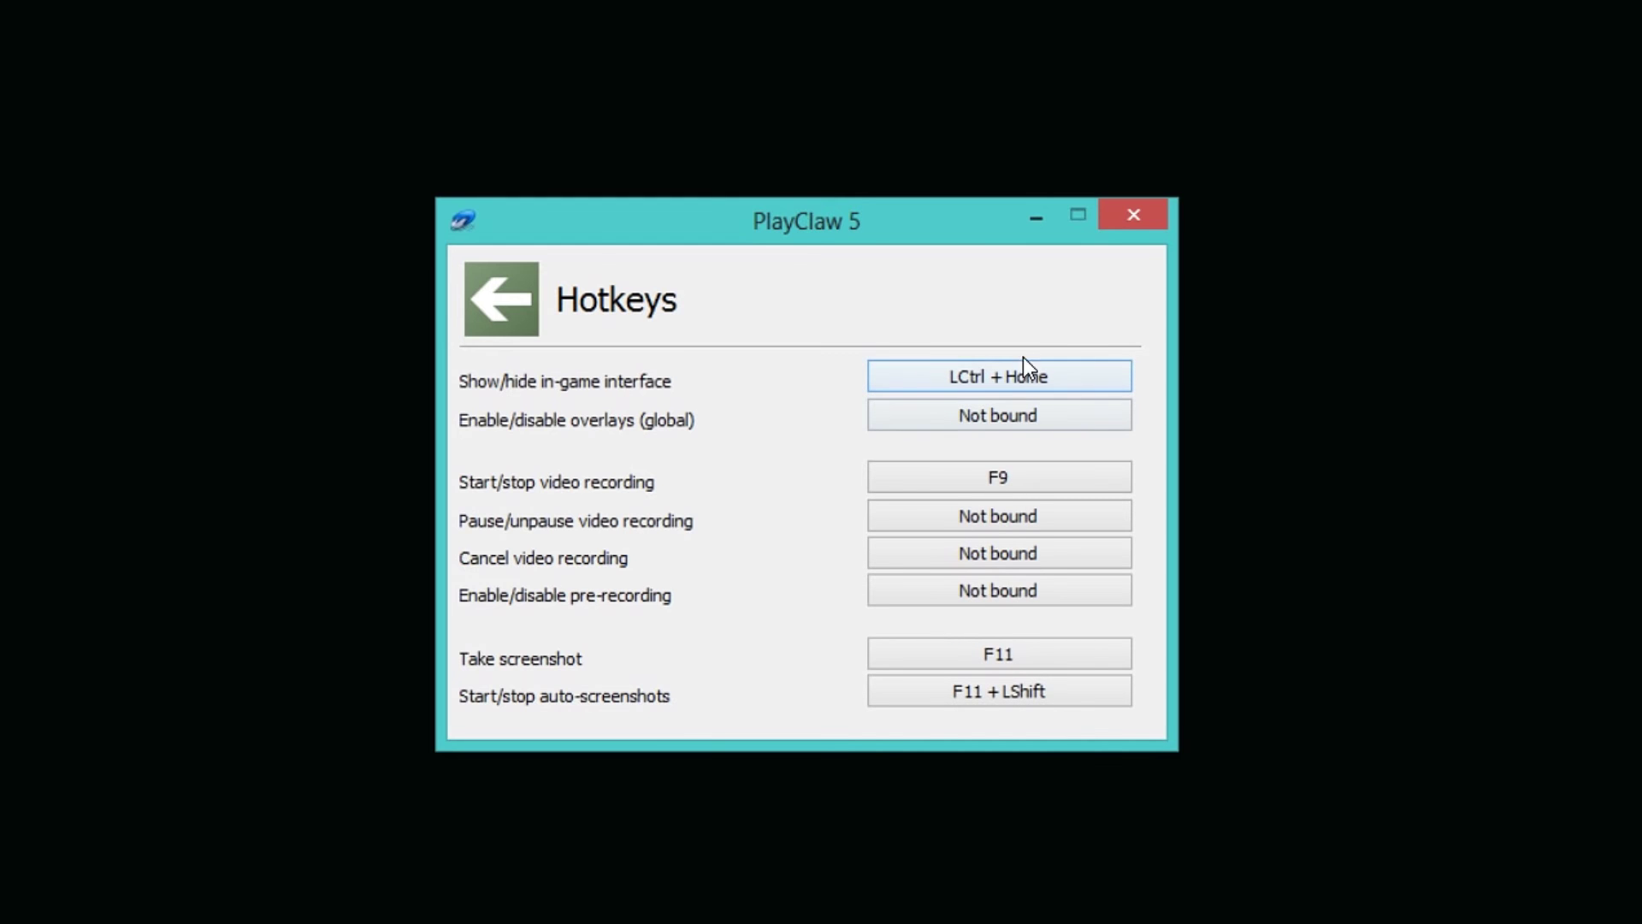
# Leave Hotkeys and open the Folders page showing screenshot and video save locations
pyautogui.click(510, 295)
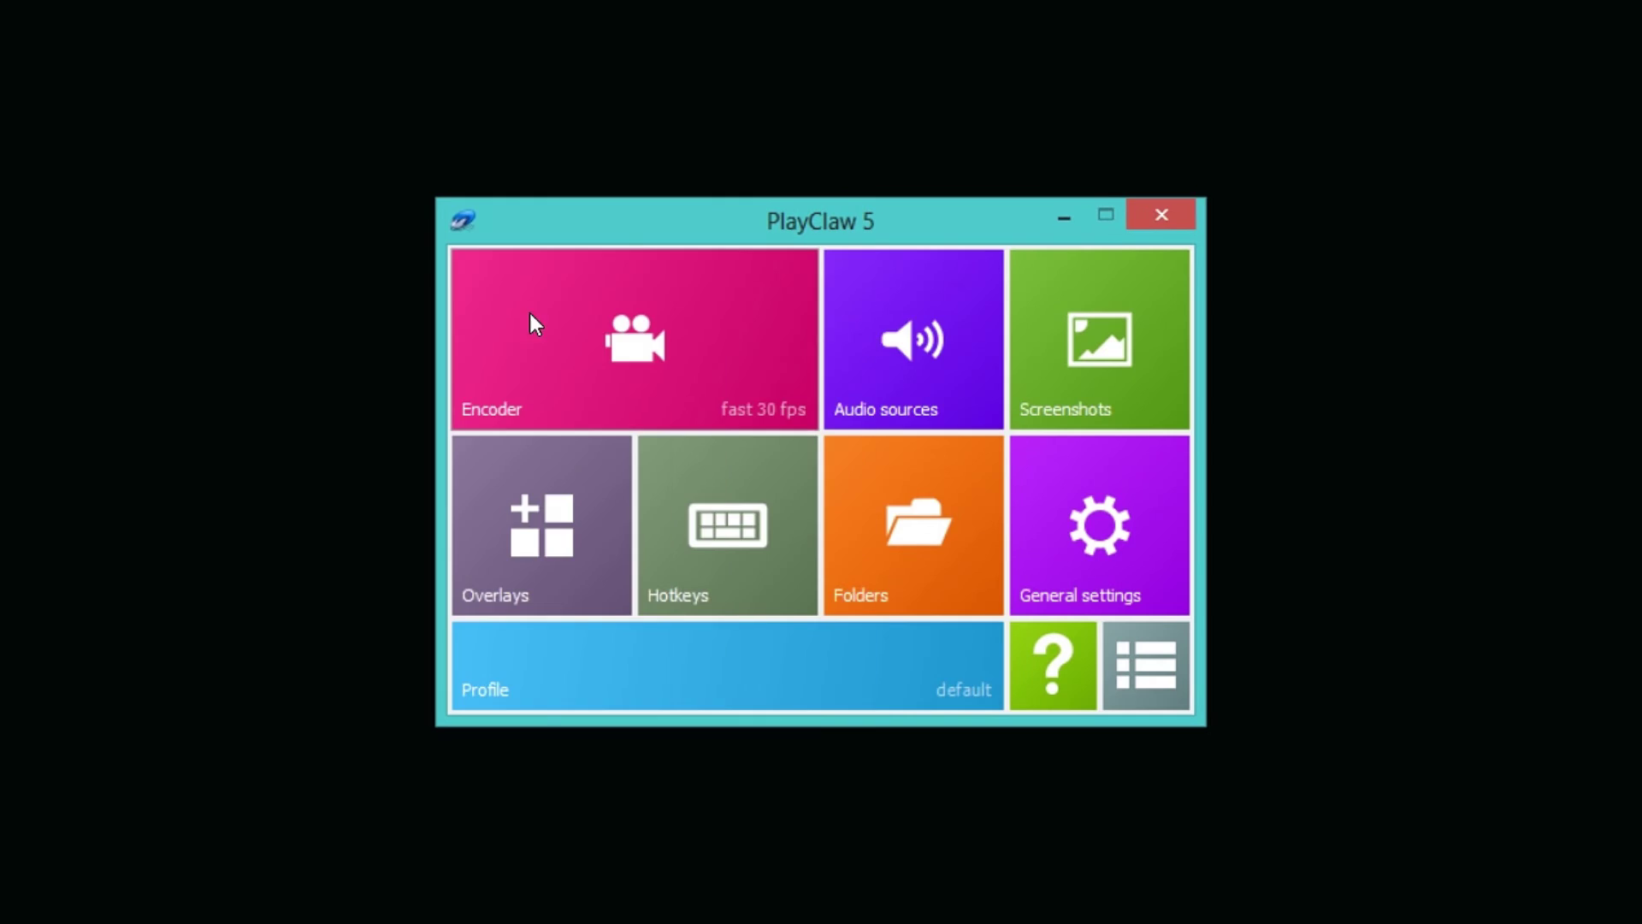
pyautogui.click(886, 512)
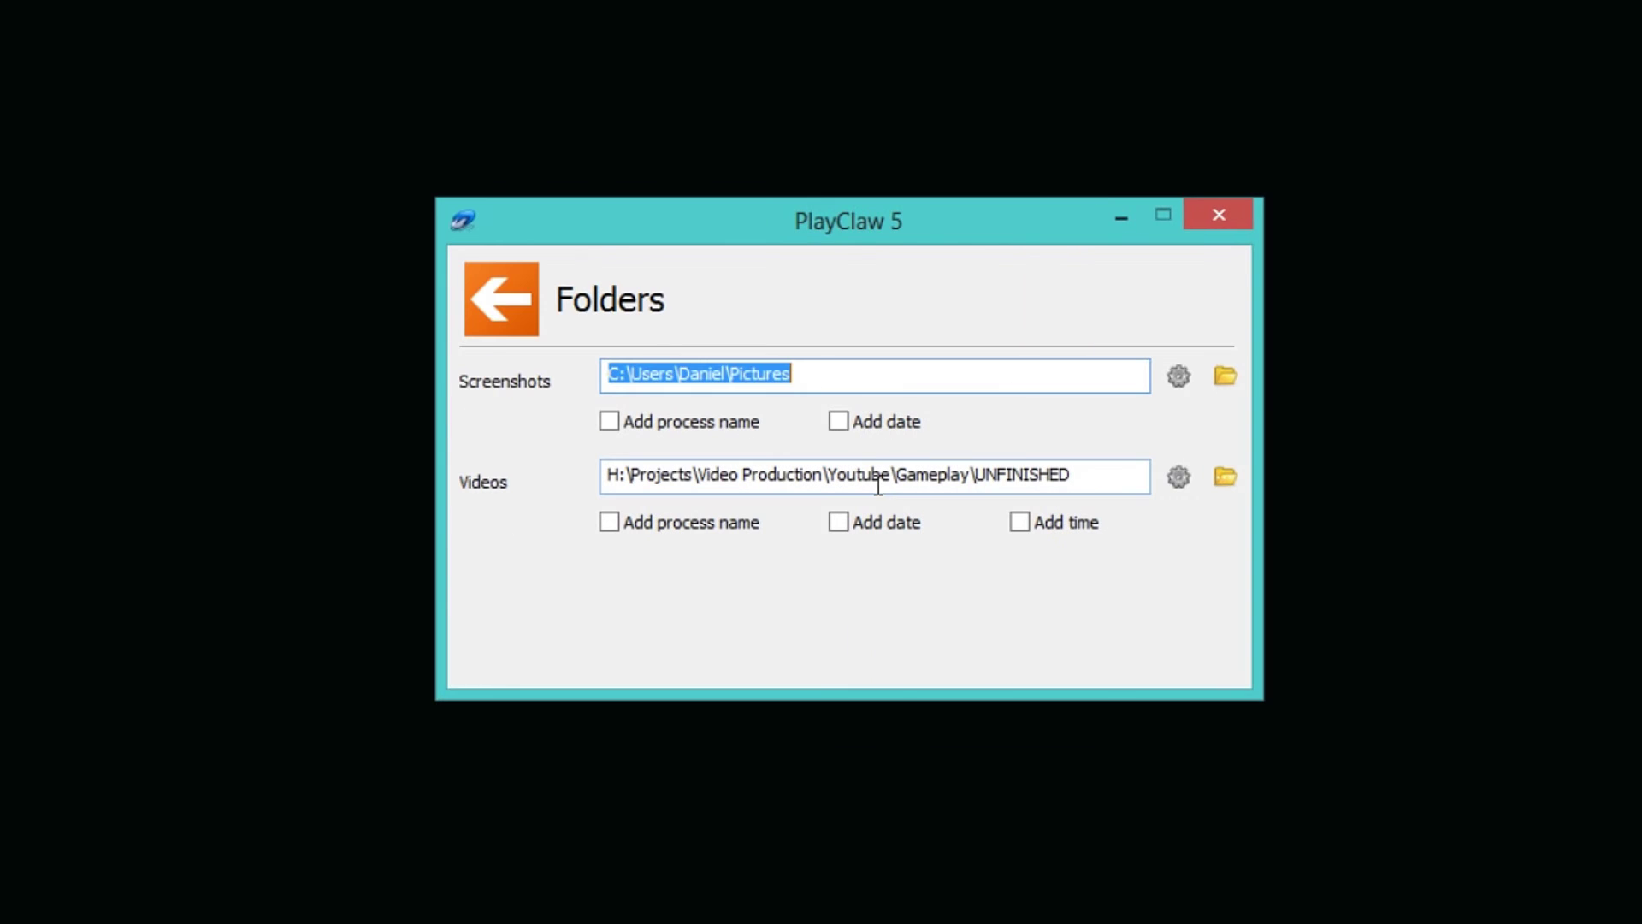
# Leave Folders and open General settings, showing English interface and Desktop mode off
pyautogui.click(525, 307)
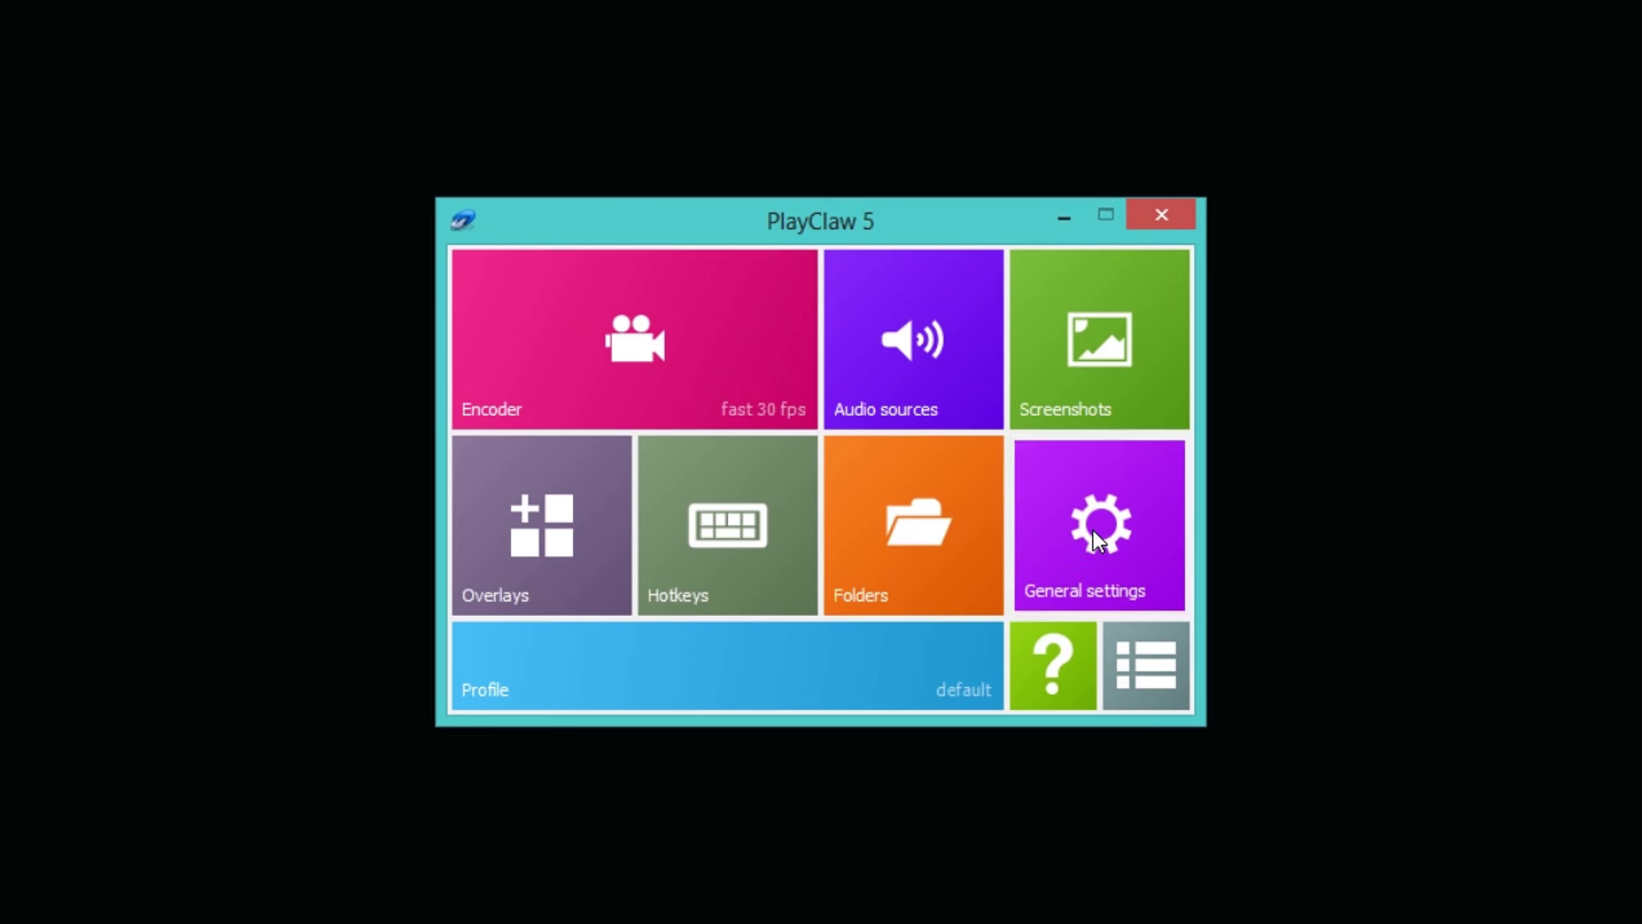
pyautogui.click(1093, 530)
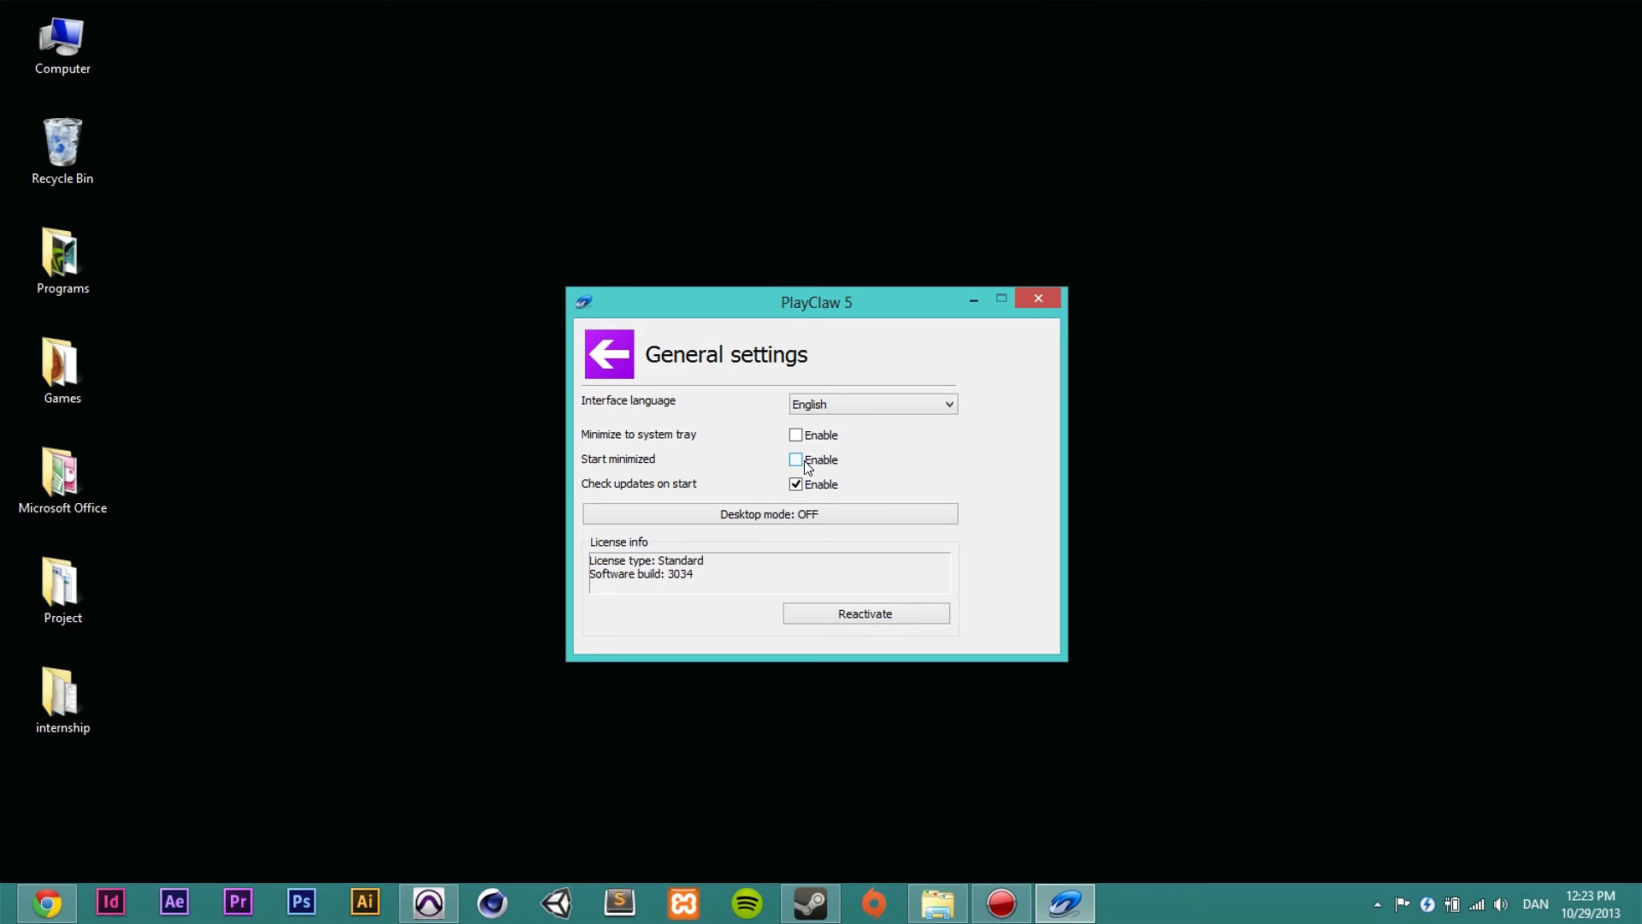
# Turn Desktop mode on, try recording from the Desktop widget, dismiss the mailslot errors, go back
pyautogui.click(775, 523)
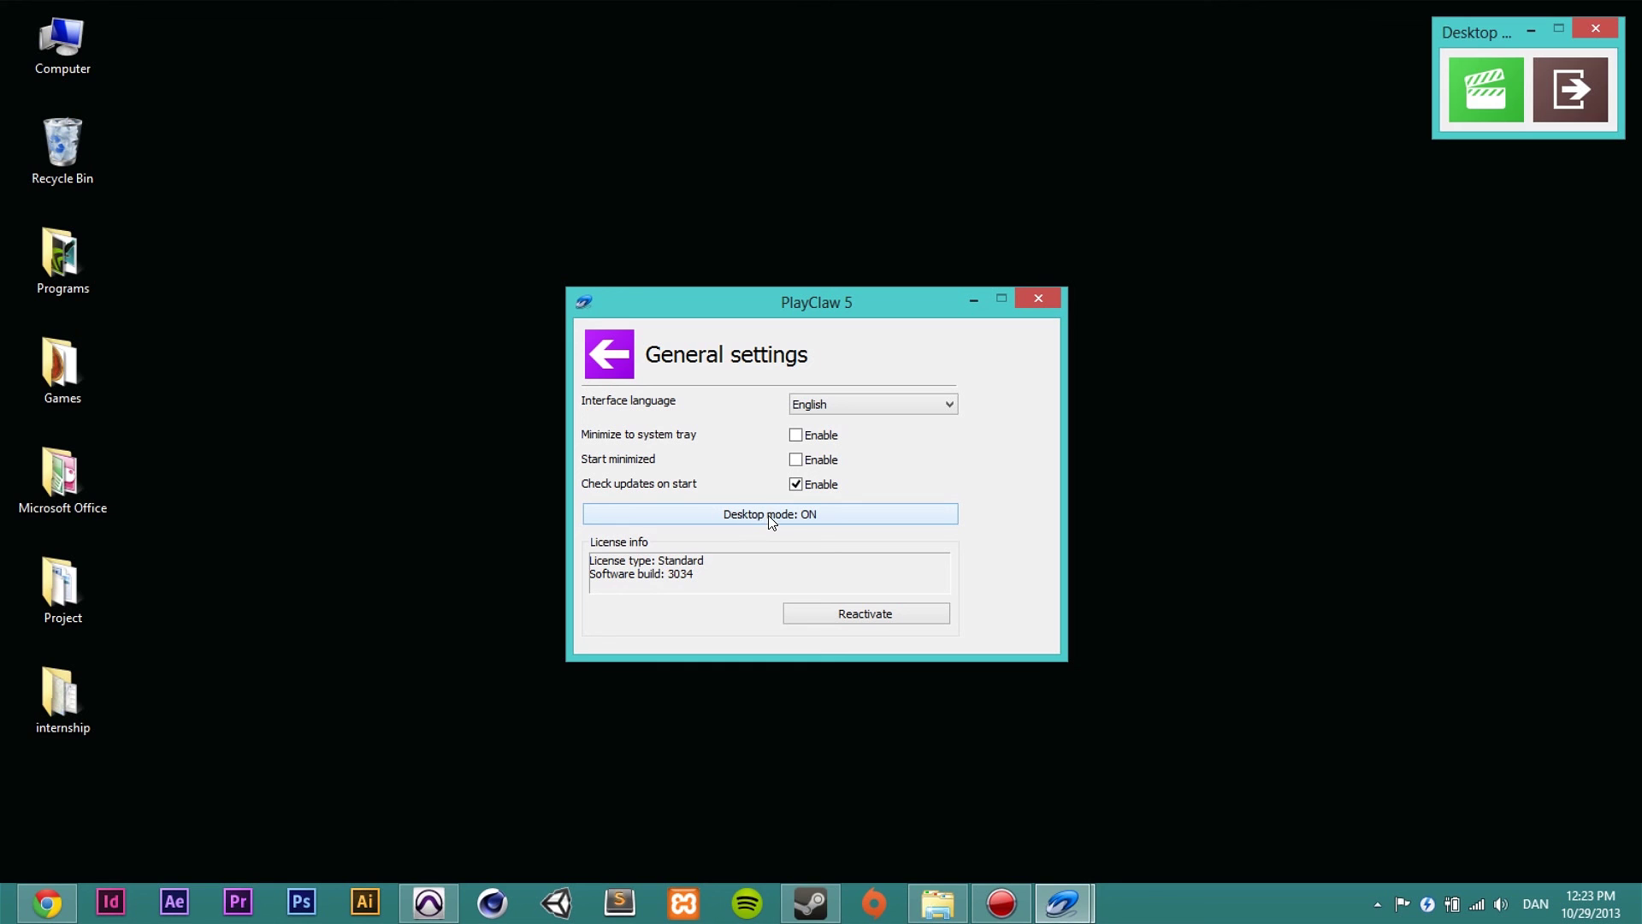
pyautogui.click(1486, 93)
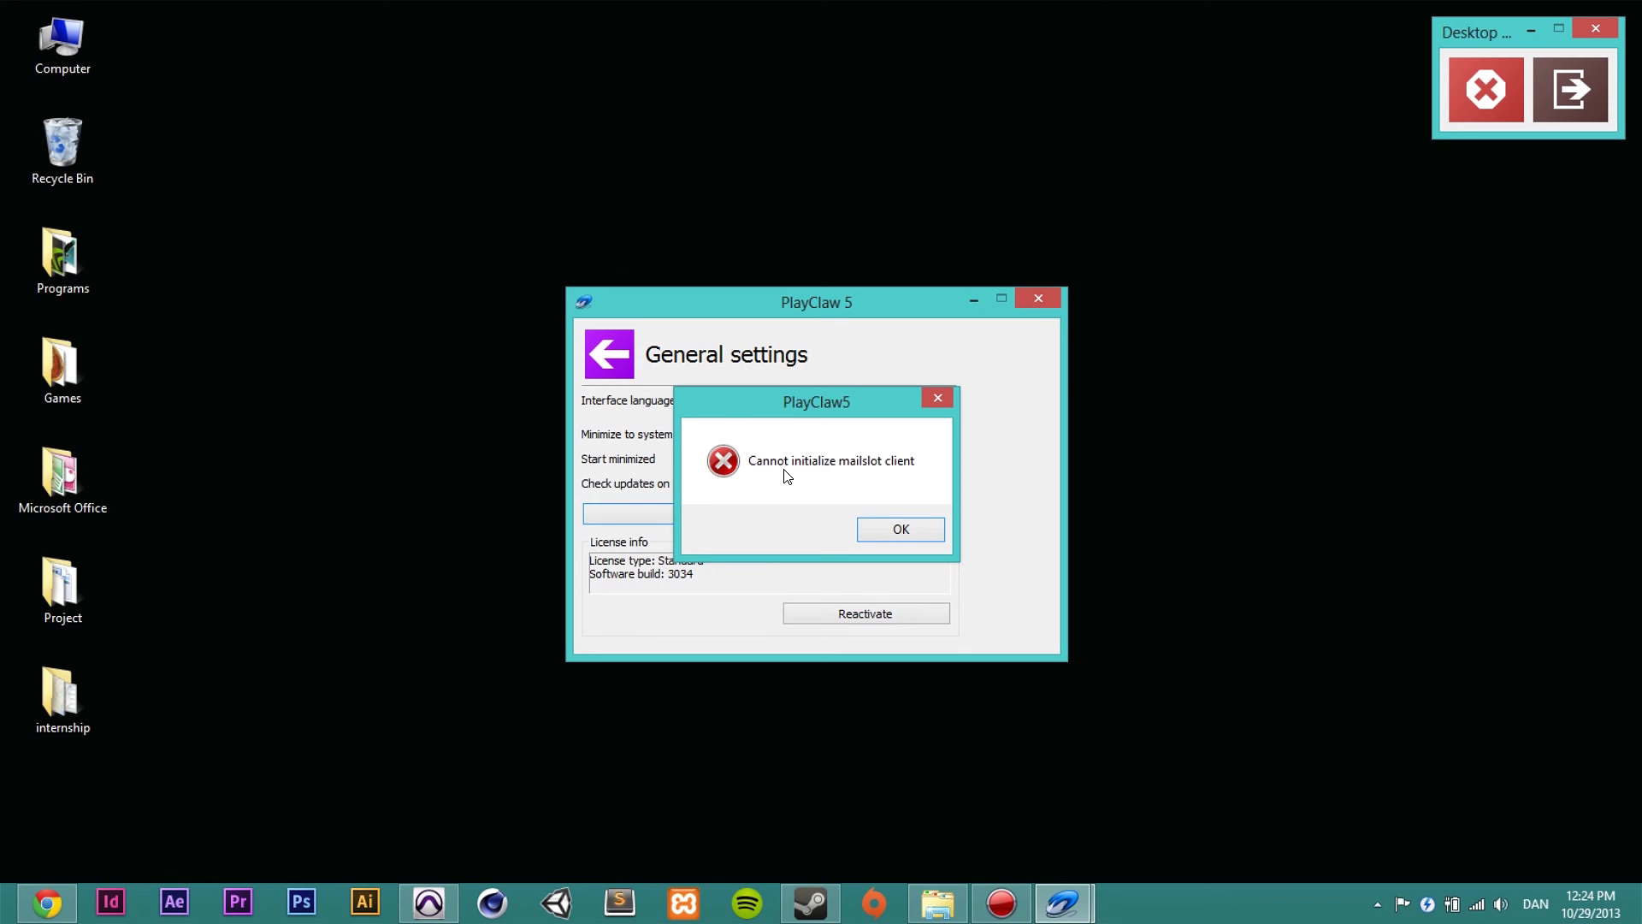
pyautogui.click(908, 528)
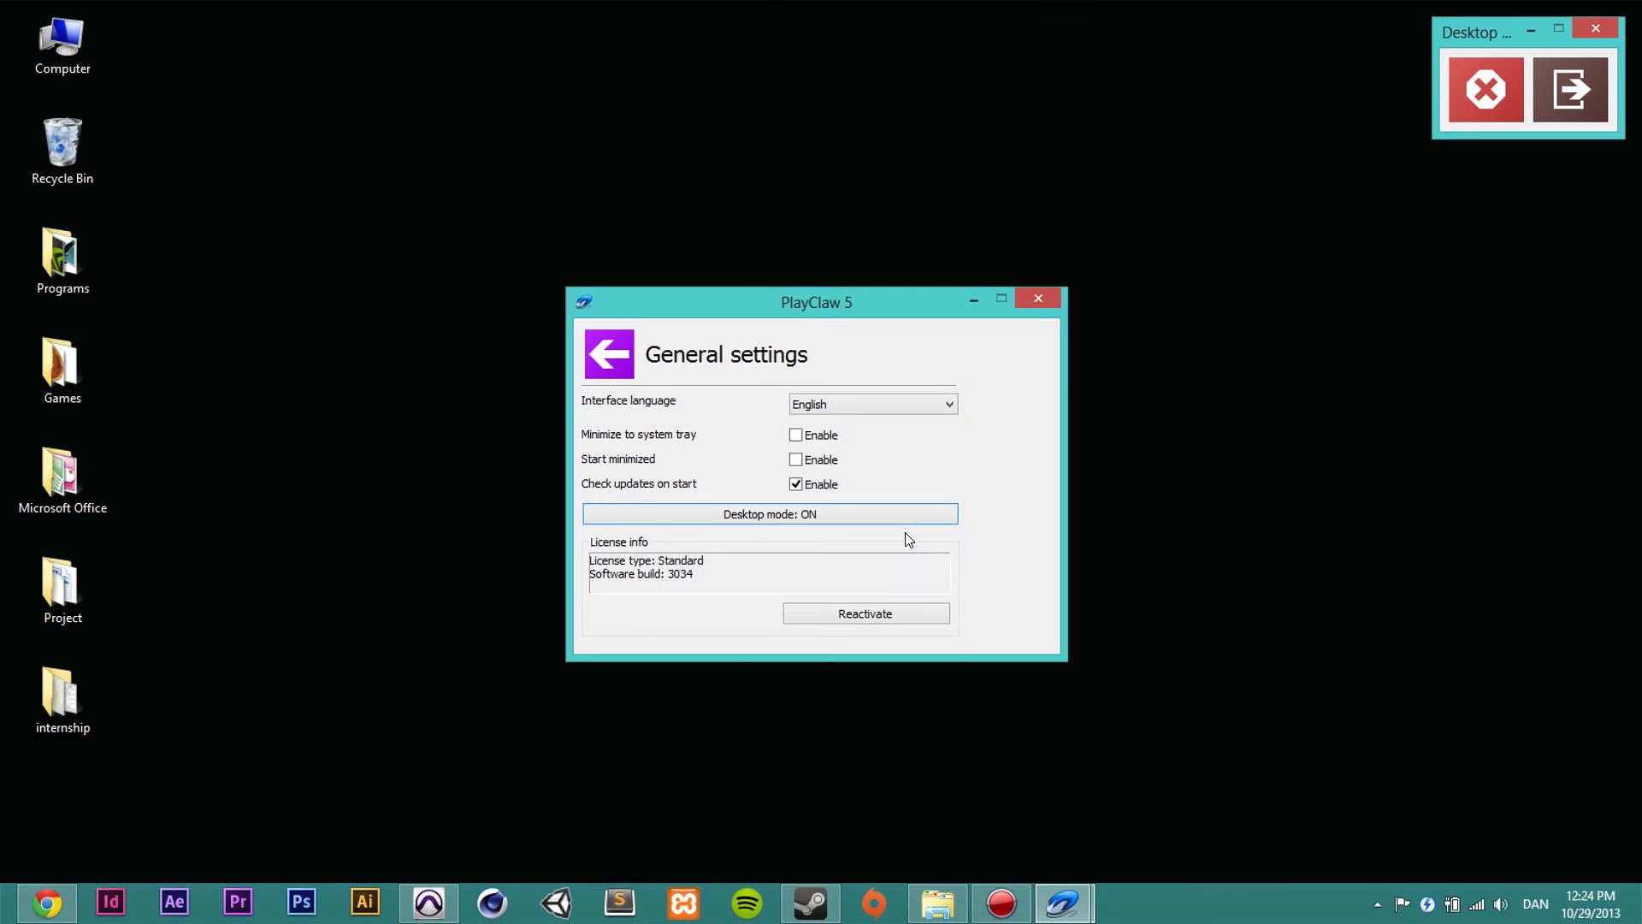
pyautogui.click(1467, 111)
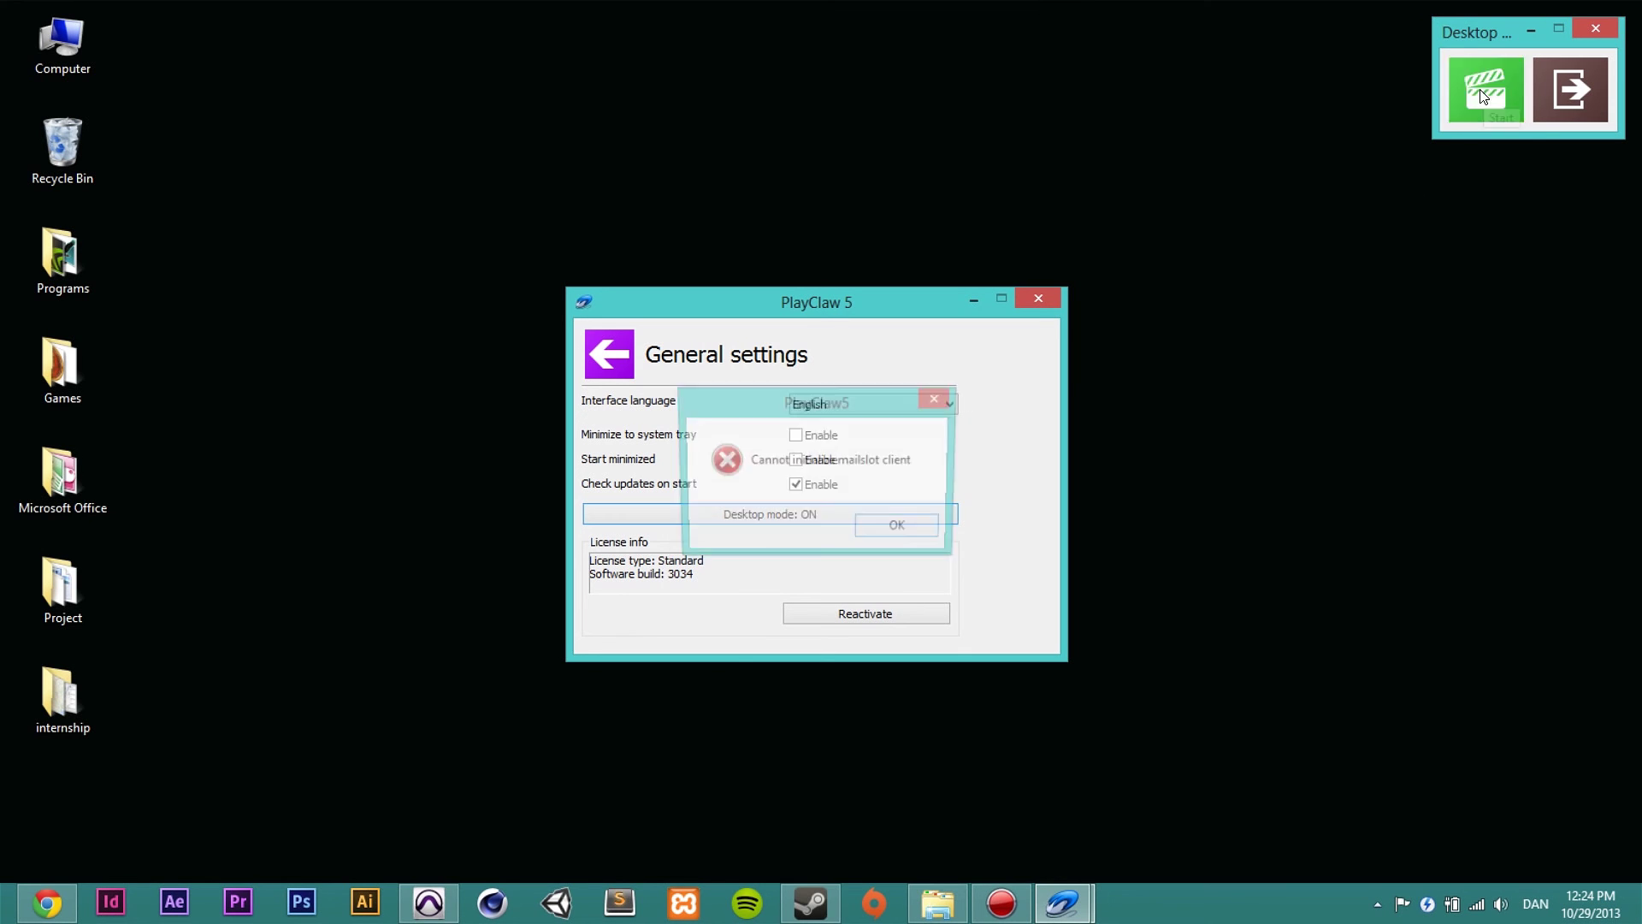
pyautogui.click(924, 532)
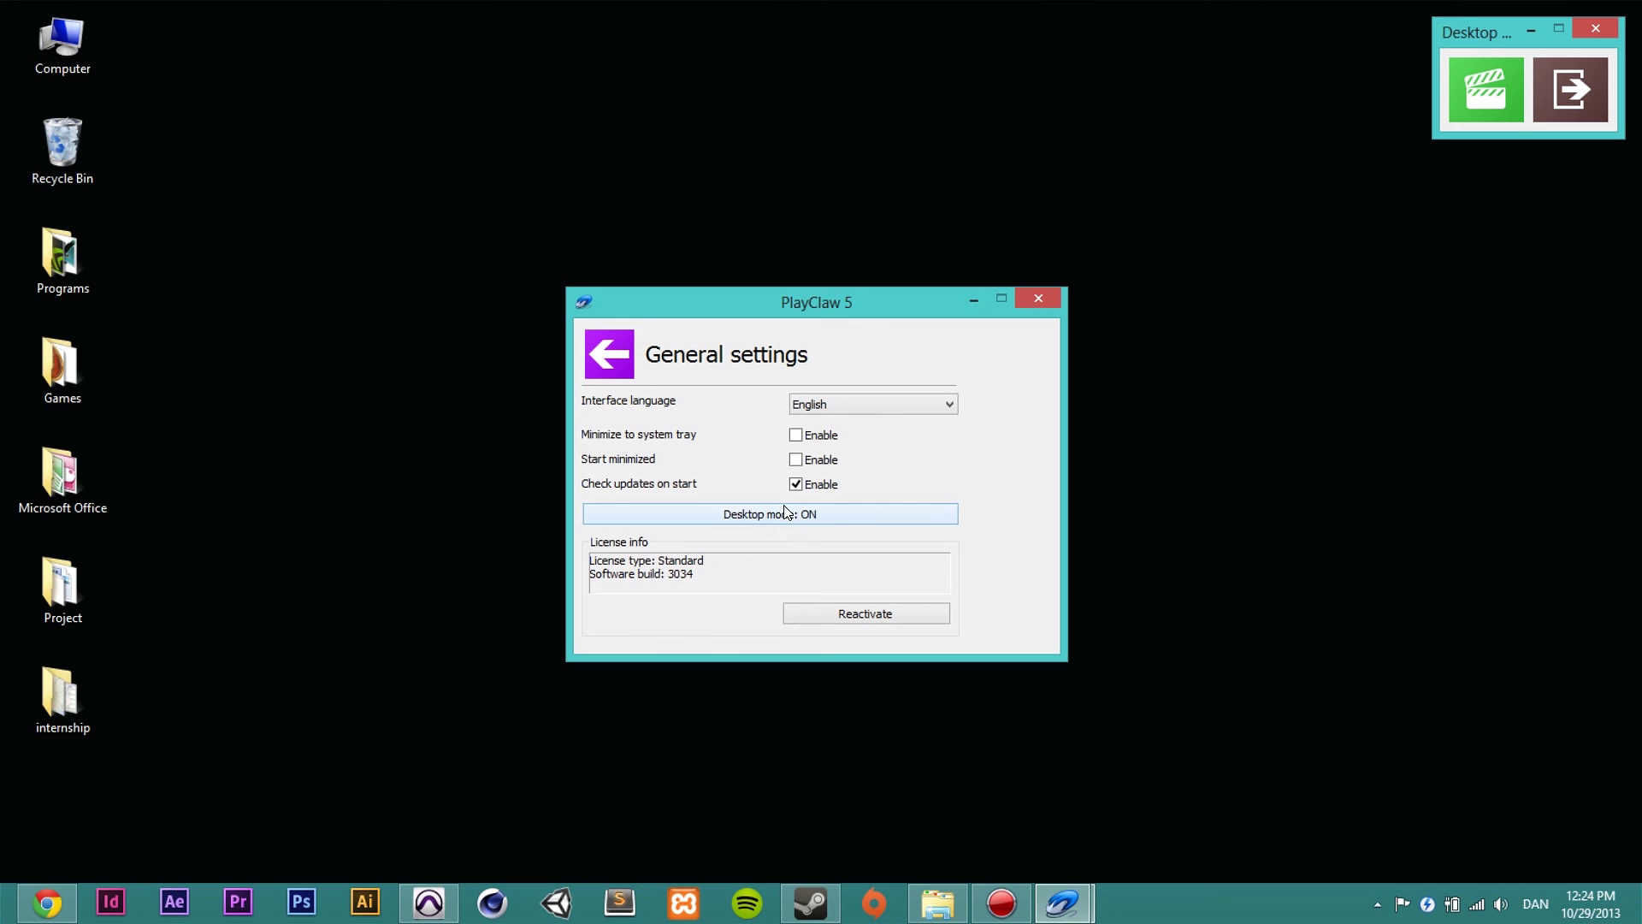
pyautogui.click(605, 357)
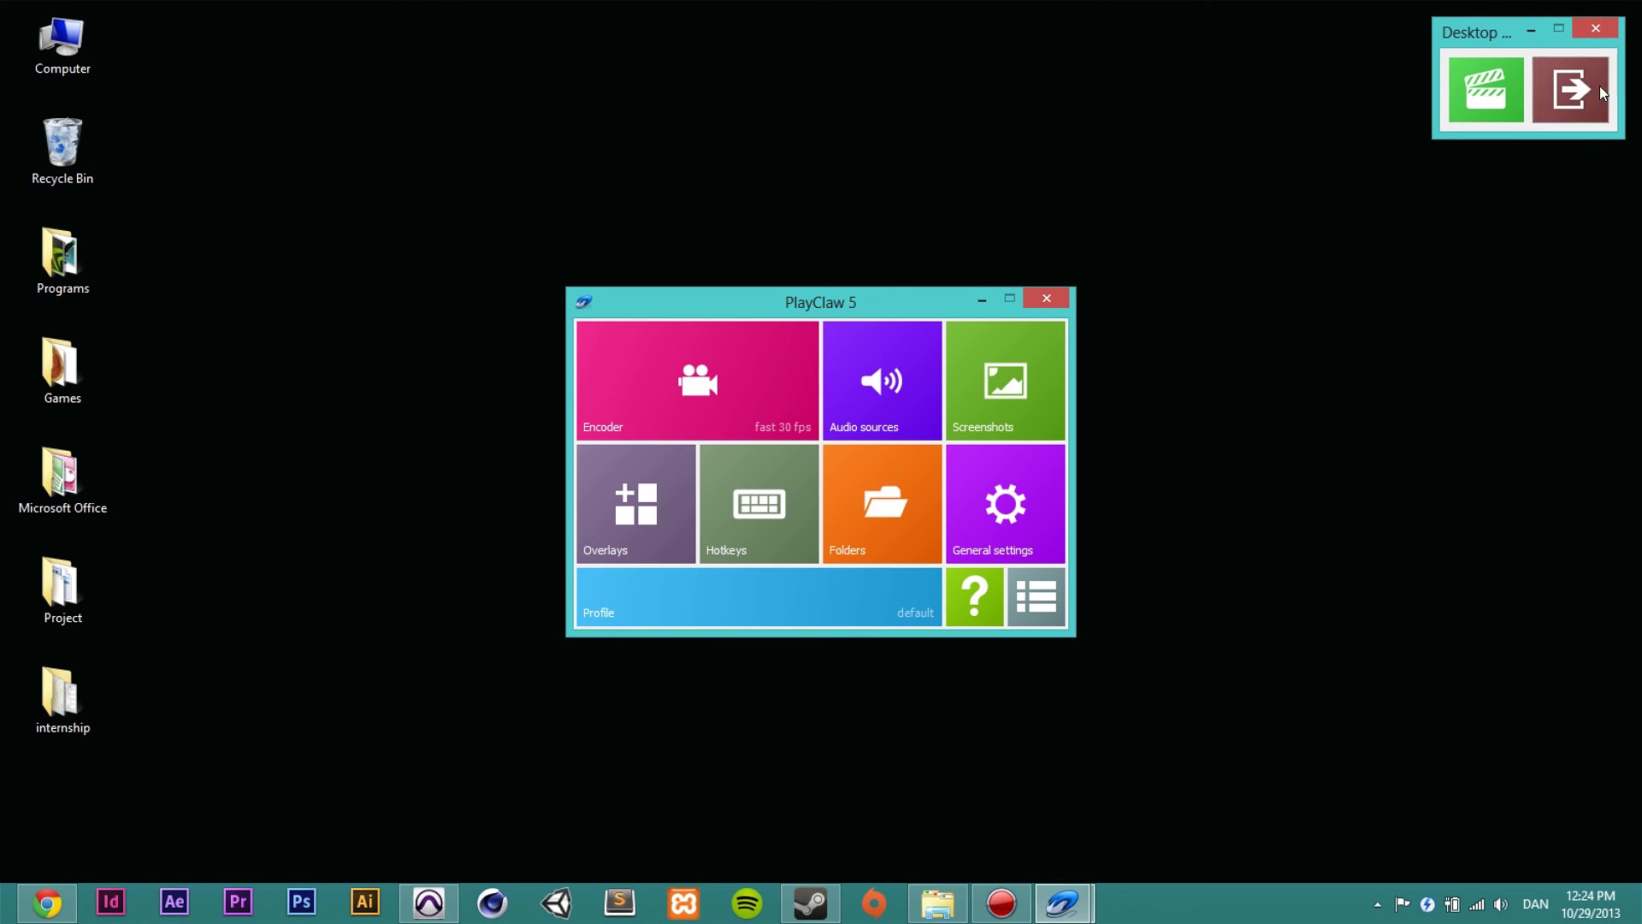
# Close the Desktop mini-window and review the Blacklist listing chrome.exe and protoolsse.exe
pyautogui.click(1599, 91)
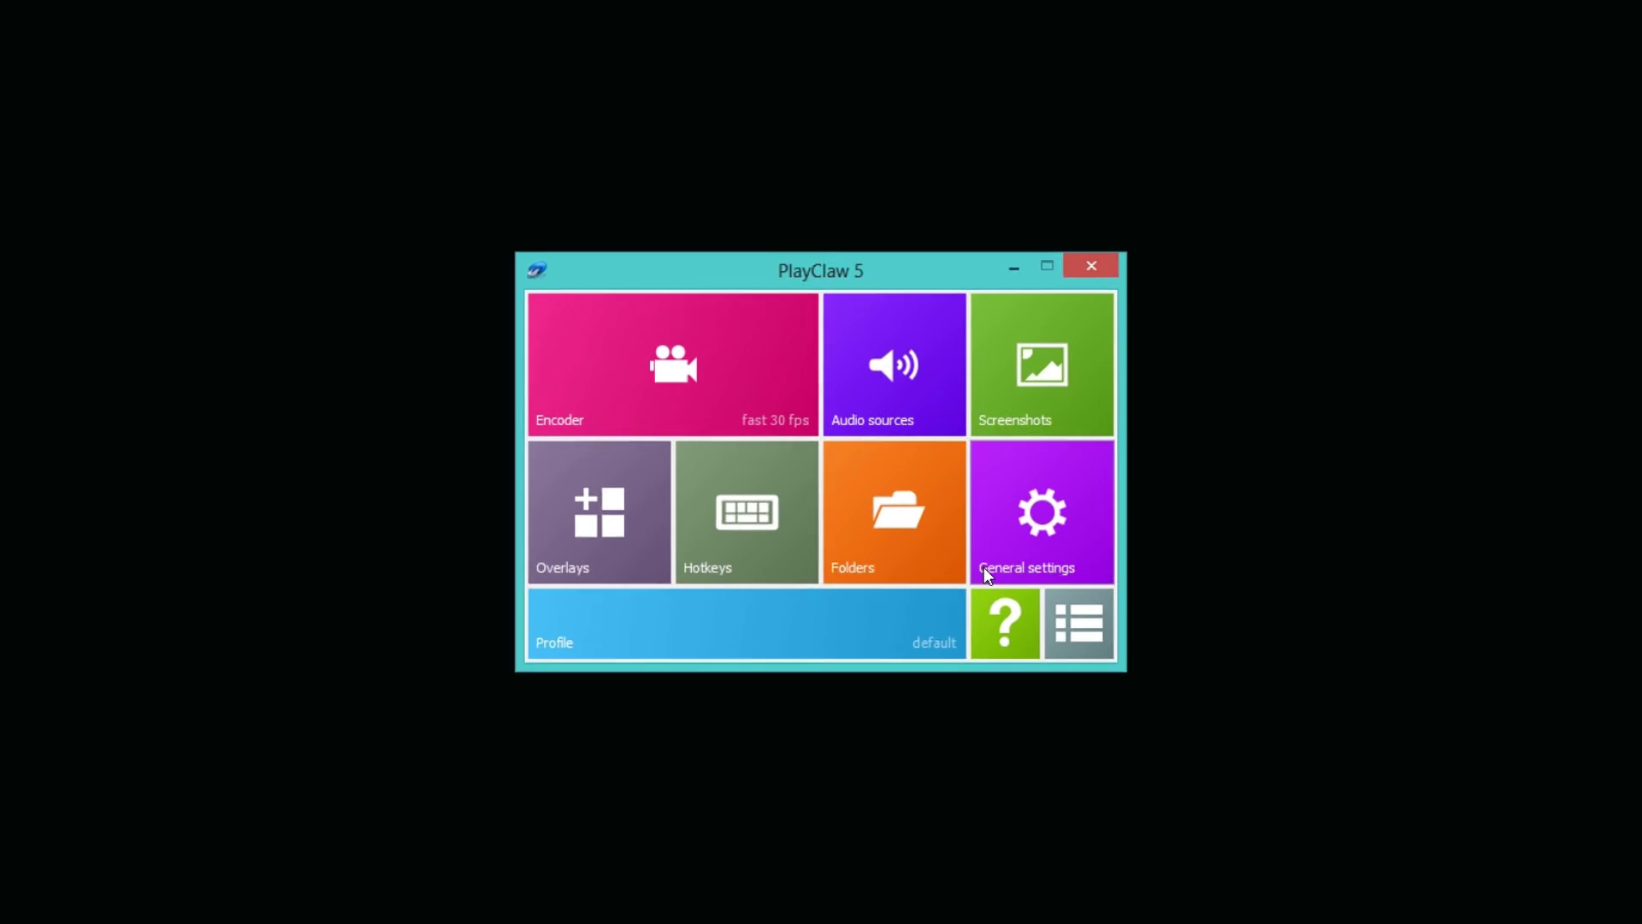
pyautogui.click(1084, 629)
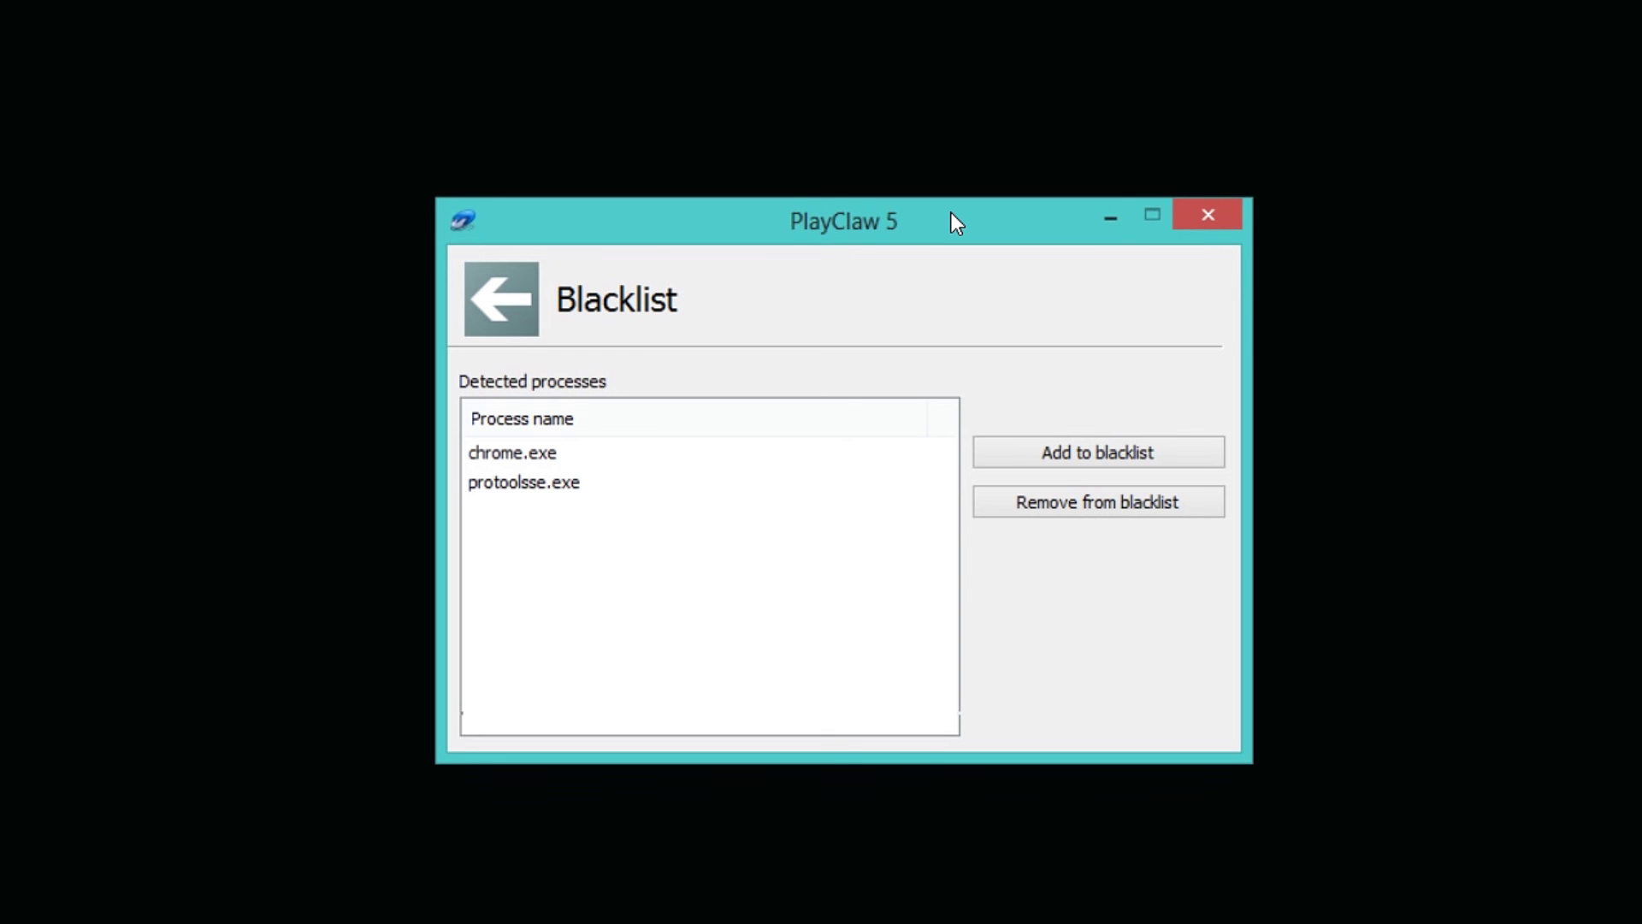
pyautogui.click(513, 295)
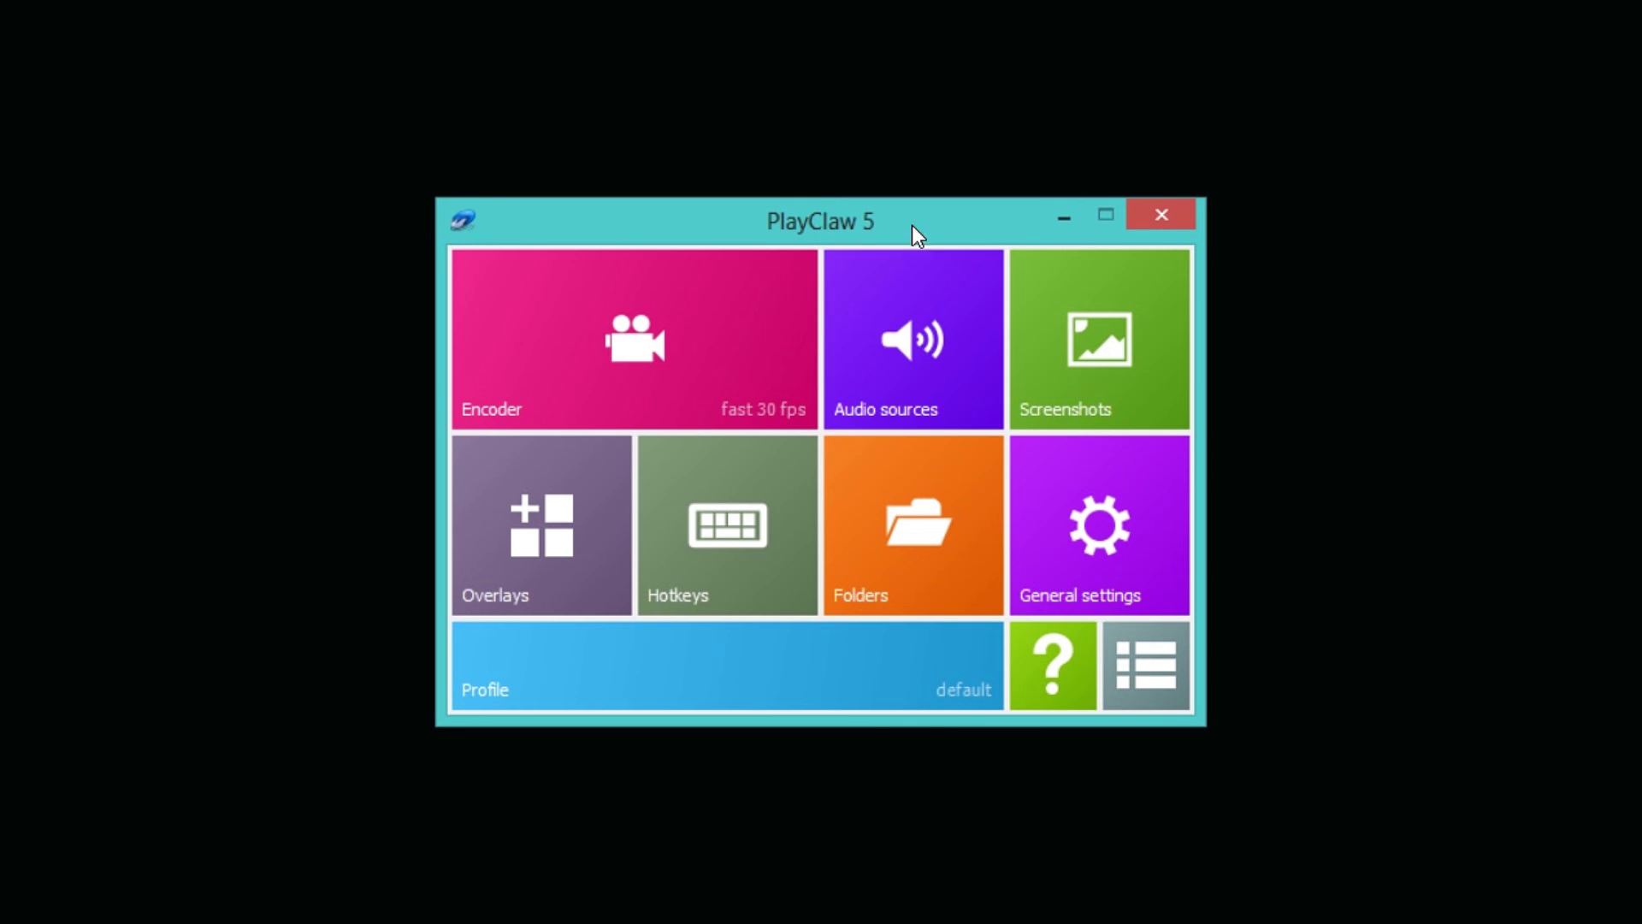
# Reopen the Encoder settings and confirm video compression stays on Fast
pyautogui.click(689, 330)
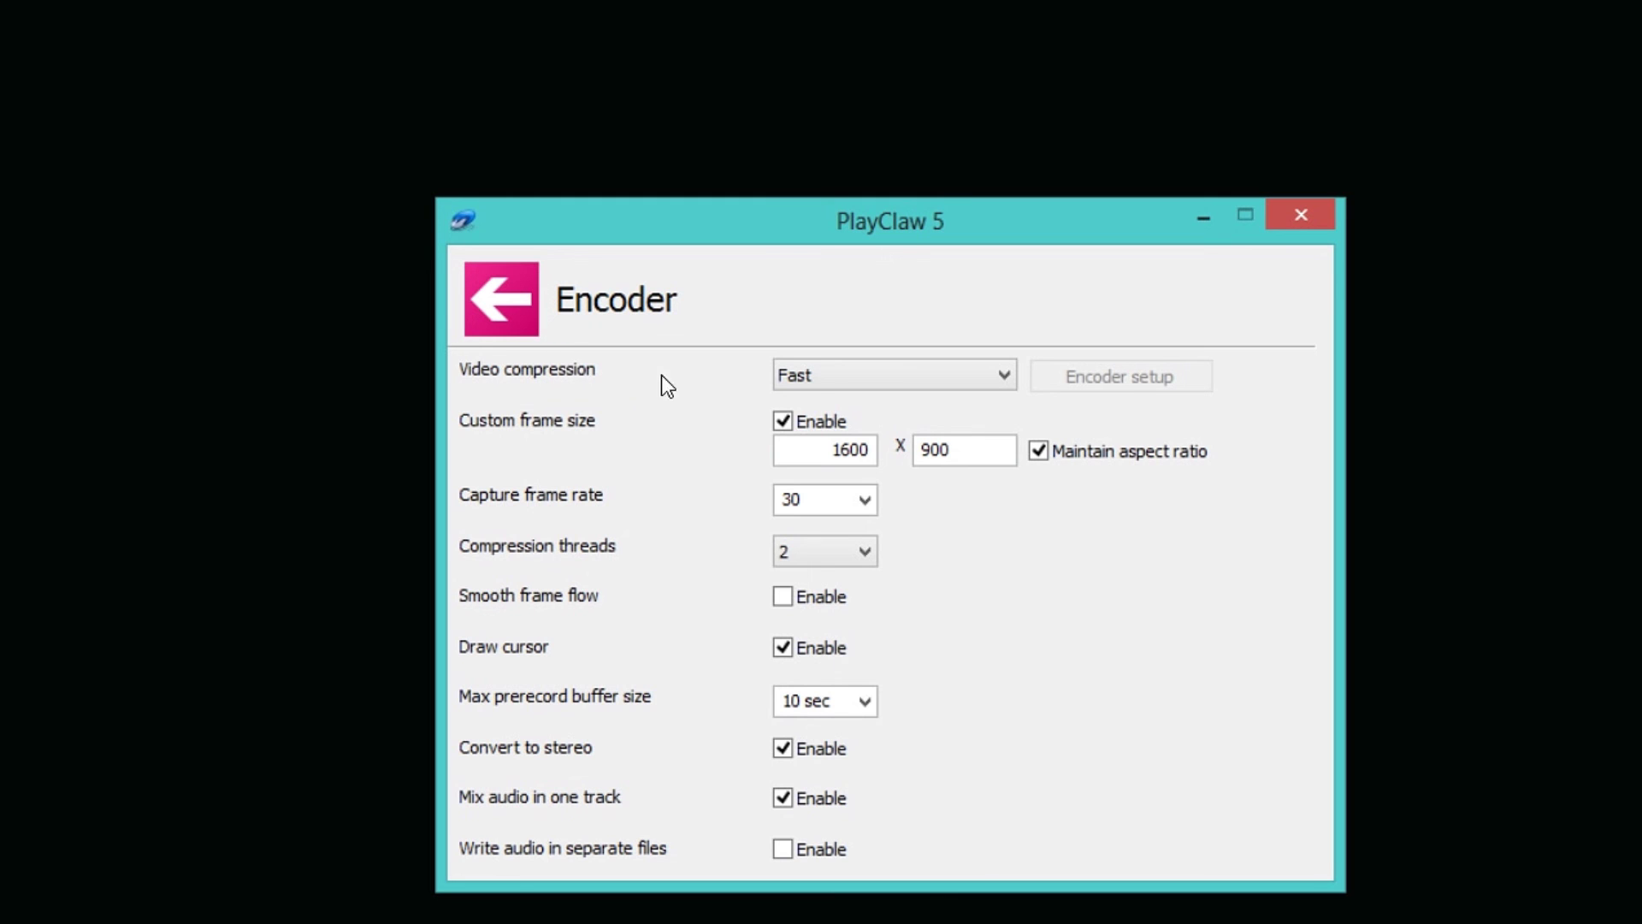
pyautogui.click(909, 385)
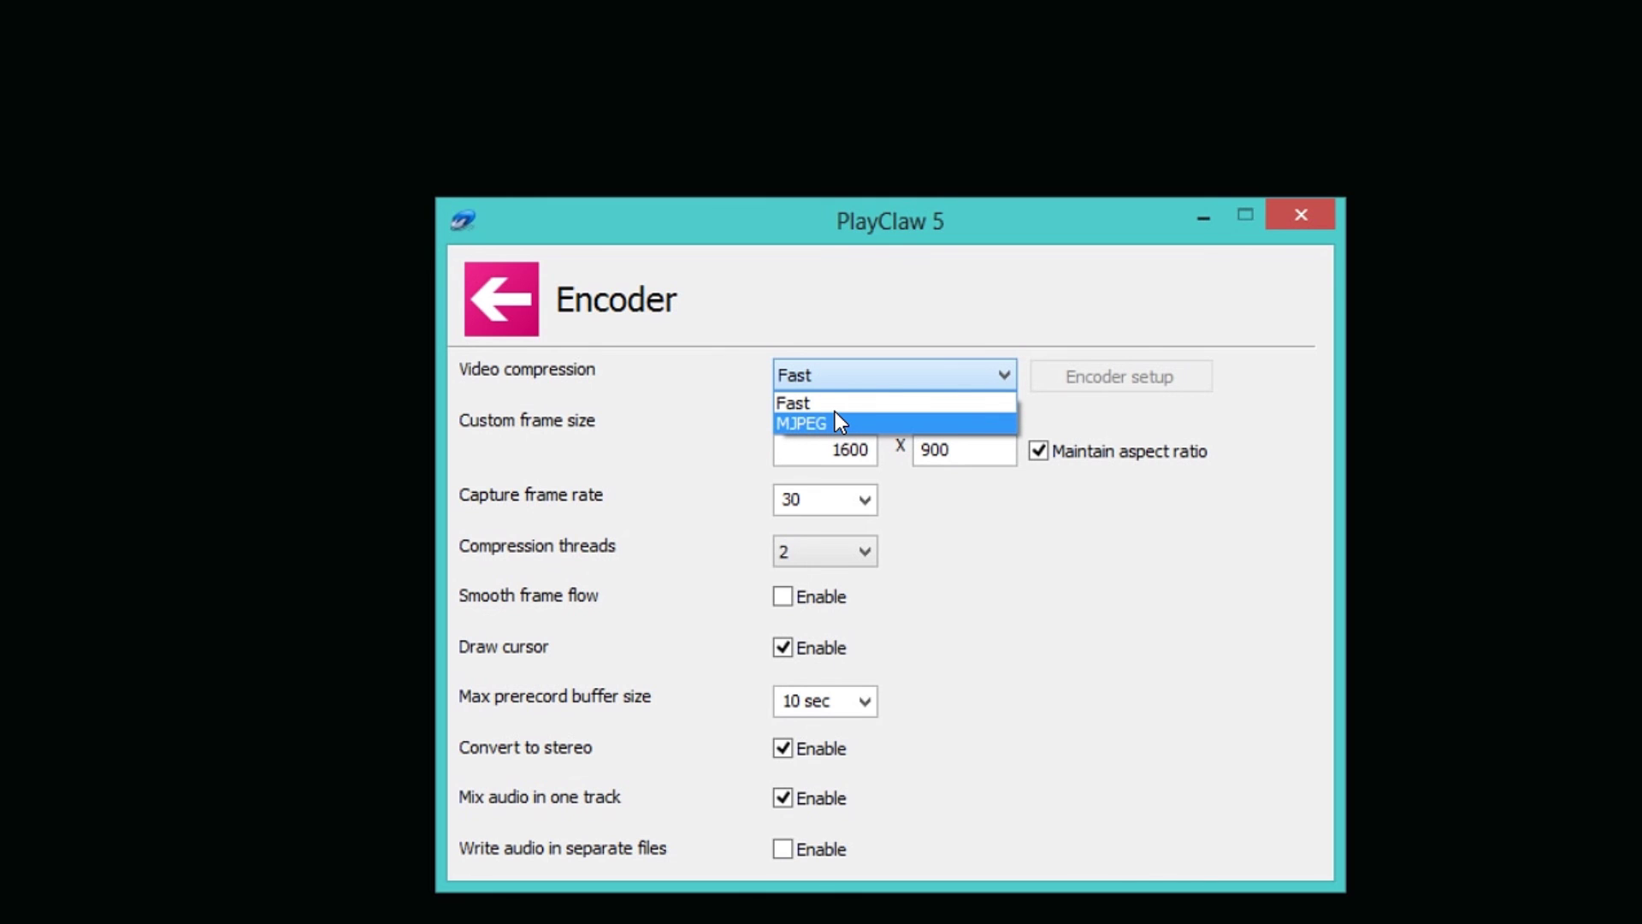
pyautogui.click(886, 378)
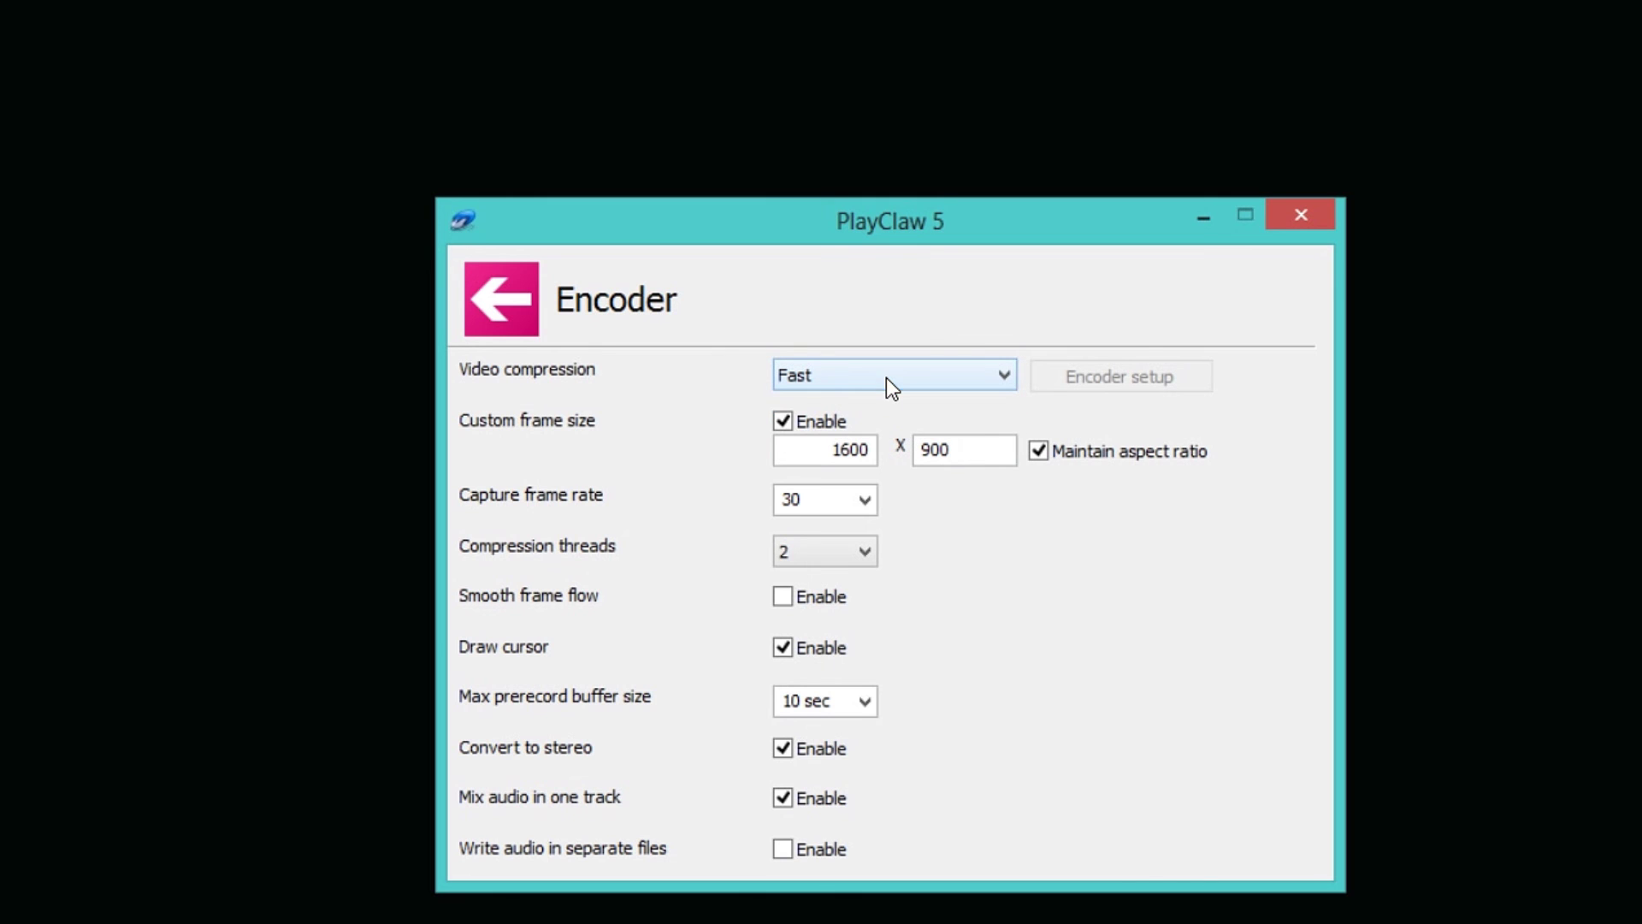